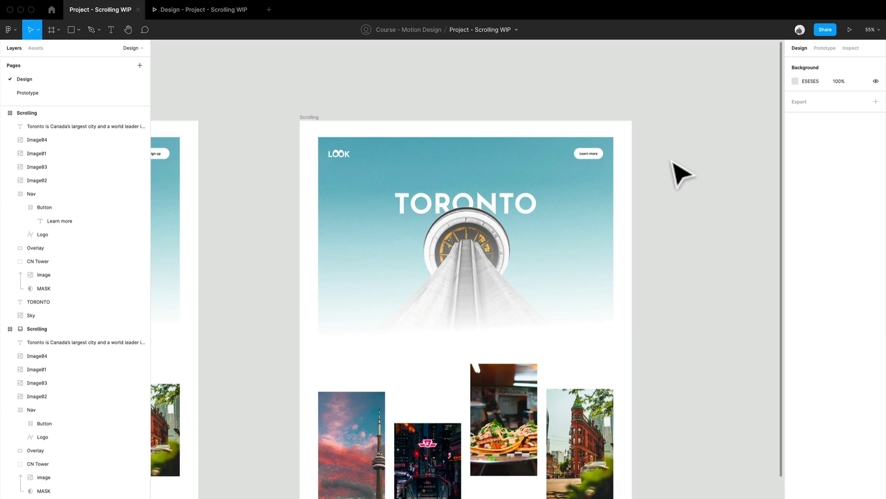
# Preview the Scrolling prototype, test its Learn more button, and return to the design file.
pyautogui.moveTo(661, 176); pyautogui.dragTo(627, 111)
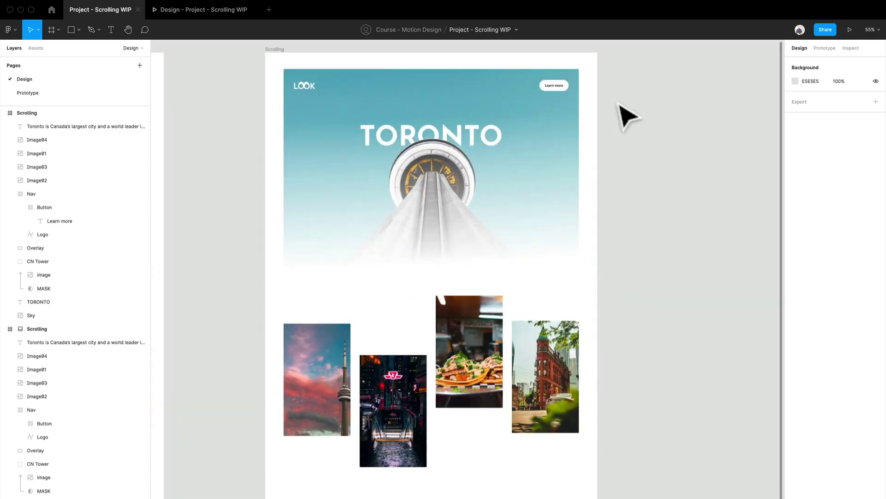
pyautogui.click(221, 10)
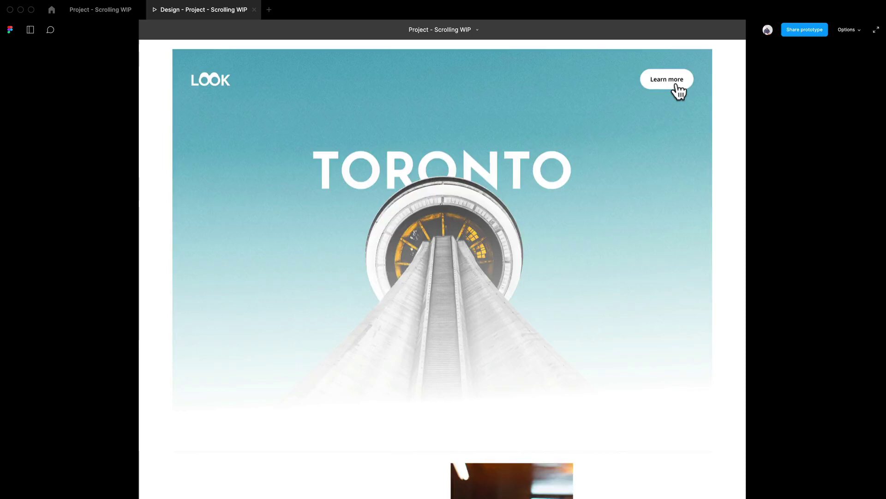
pyautogui.click(675, 89)
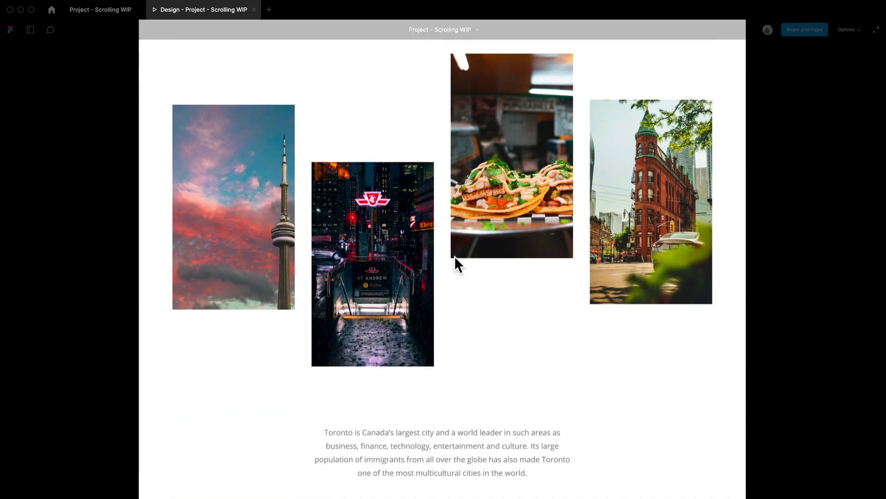
pyautogui.scroll(9, 455, 255)
pyautogui.click(118, 14)
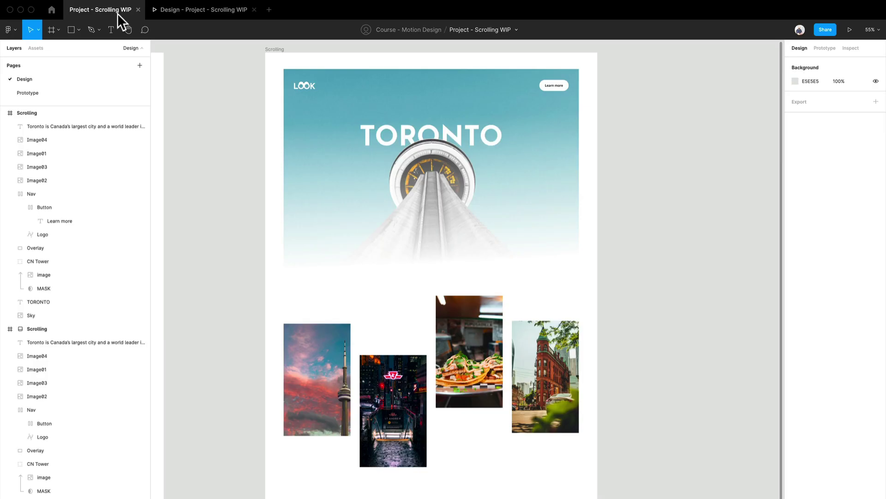
# Duplicate the taller Scrolling frame with the Learn more button, placing the copy beside the original at about X 4342.
pyautogui.hotkey('shift', '1')
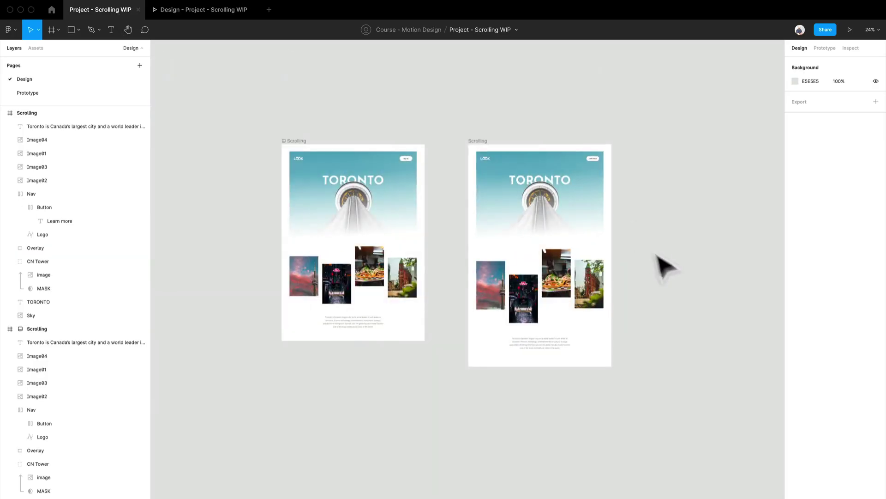
pyautogui.moveTo(676, 291); pyautogui.dragTo(573, 292)
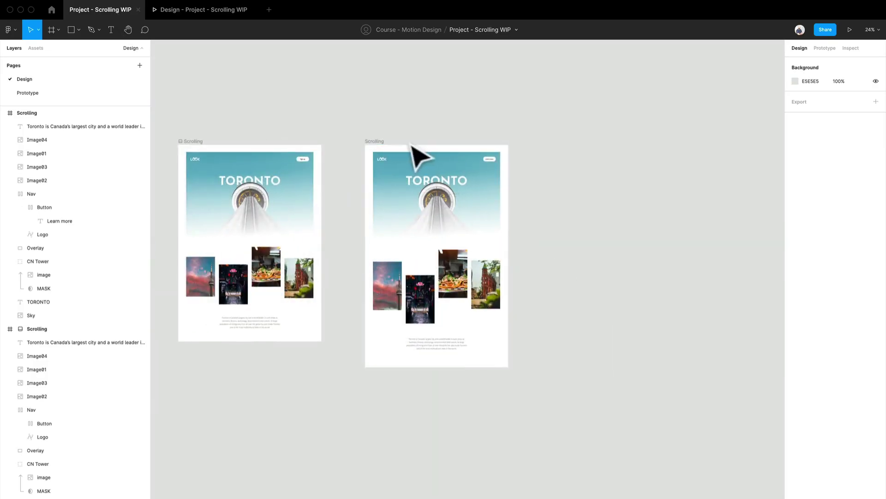
pyautogui.click(391, 148)
pyautogui.moveTo(392, 148); pyautogui.dragTo(571, 165)
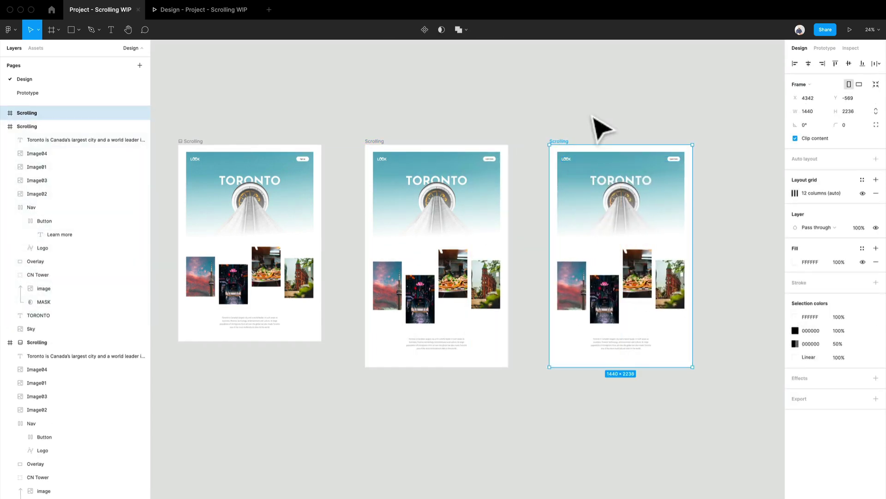
# Duplicate the newly copied Scrolling frame so a second identical copy sits directly beside it.
pyautogui.scroll(5, 609, 162)
pyautogui.moveTo(609, 162); pyautogui.dragTo(467, 95)
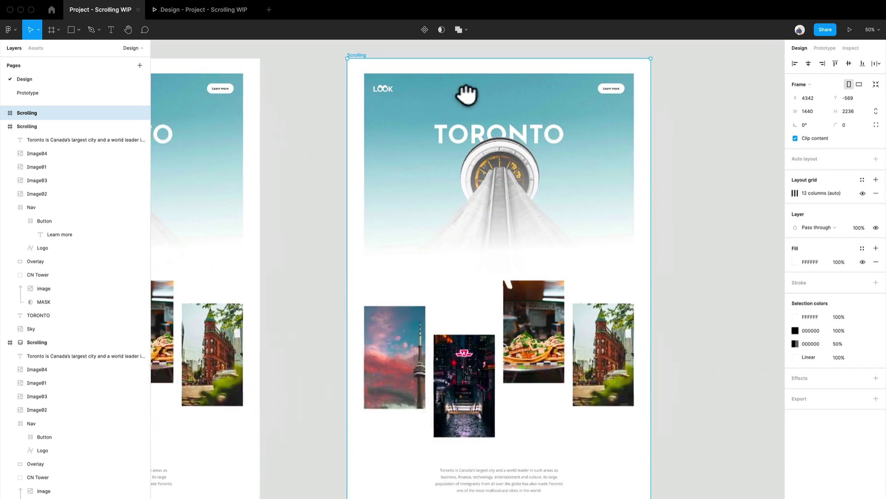
pyautogui.click(687, 185)
pyautogui.moveTo(695, 213); pyautogui.dragTo(578, 209)
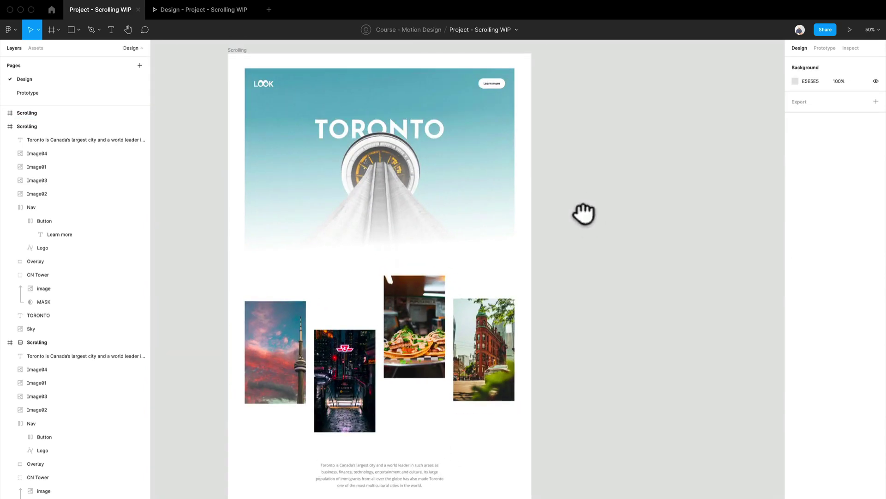
pyautogui.scroll(-1, 426, 184)
pyautogui.scroll(3, 436, 192)
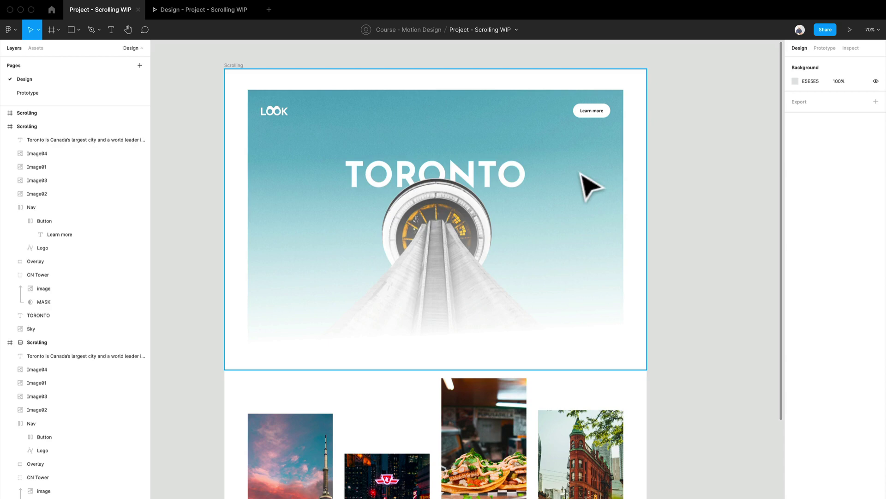
pyautogui.scroll(-3, 585, 184)
pyautogui.scroll(-3, 586, 184)
pyautogui.hscroll(4, 586, 184)
pyautogui.scroll(1, 344, 70)
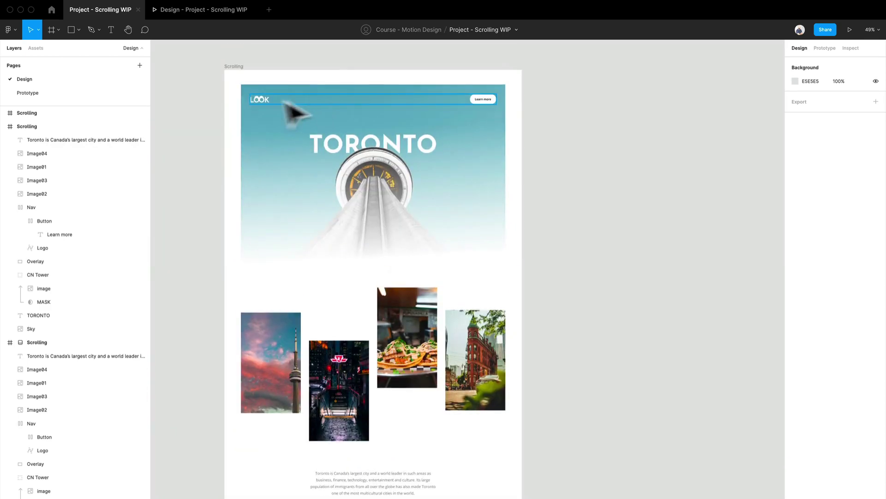
pyautogui.scroll(-3, 292, 108)
pyautogui.scroll(4, 237, 89)
pyautogui.click(233, 113)
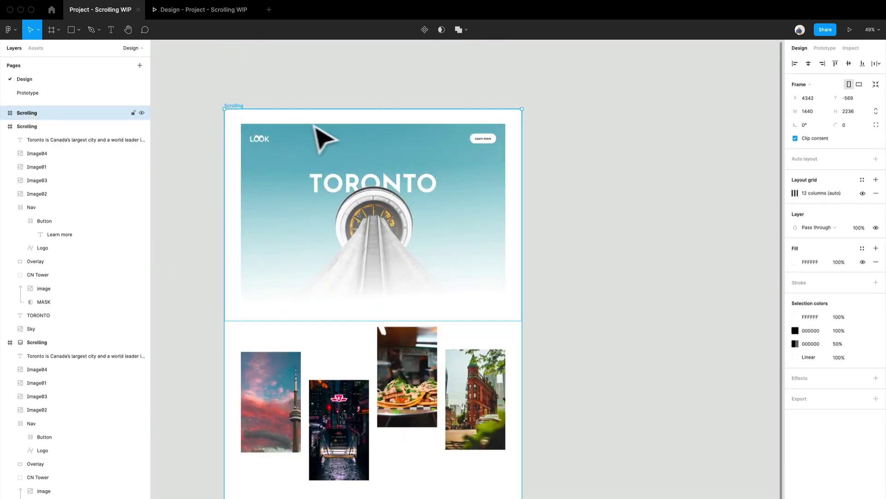
pyautogui.hotkey('ctrl', 'd')
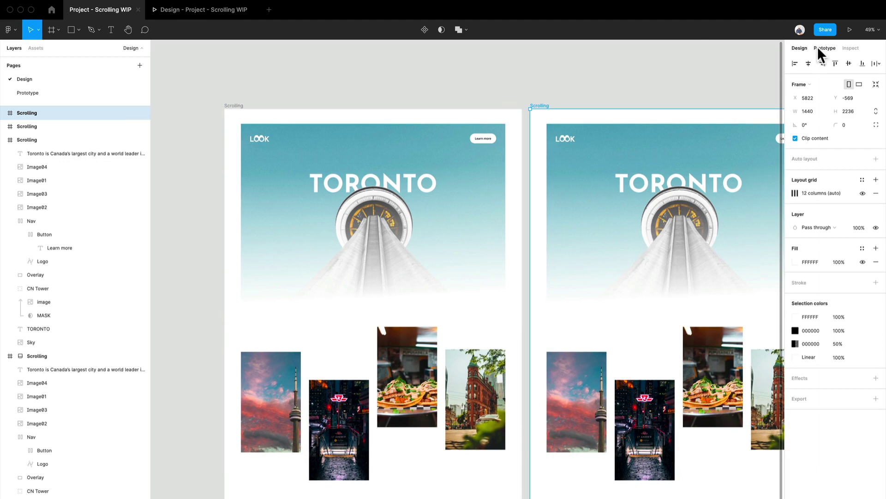
# Remove the flow starting point Flow 2 from the first copied frame and delete its Learn more button's prototype interaction.
pyautogui.click(819, 48)
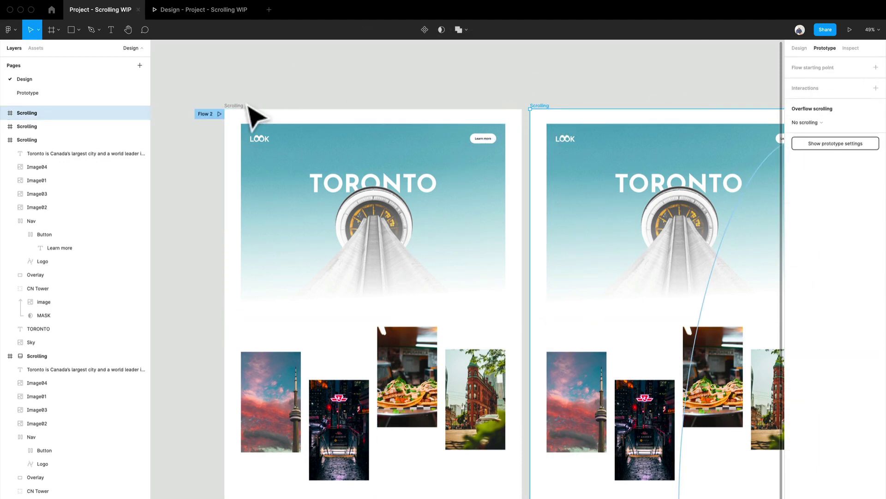
pyautogui.click(253, 118)
pyautogui.click(876, 67)
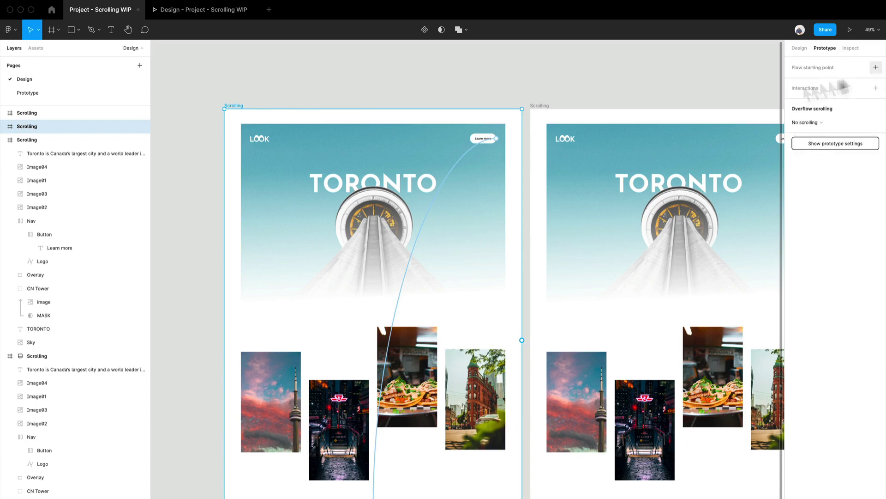
pyautogui.click(457, 174)
pyautogui.press('BackSpace')
# Delete the Learn more button's interaction in the second copied frame and return to the design properties.
pyautogui.hscroll(5, 558, 236)
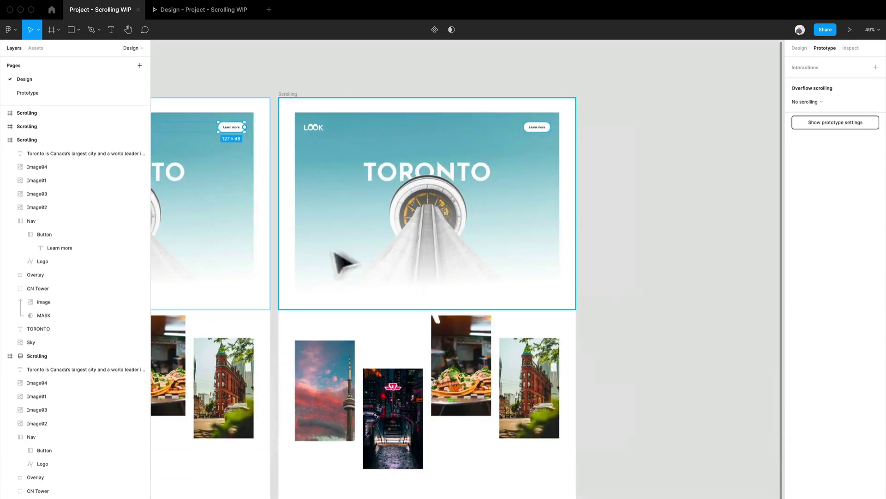
pyautogui.click(636, 123)
pyautogui.click(531, 170)
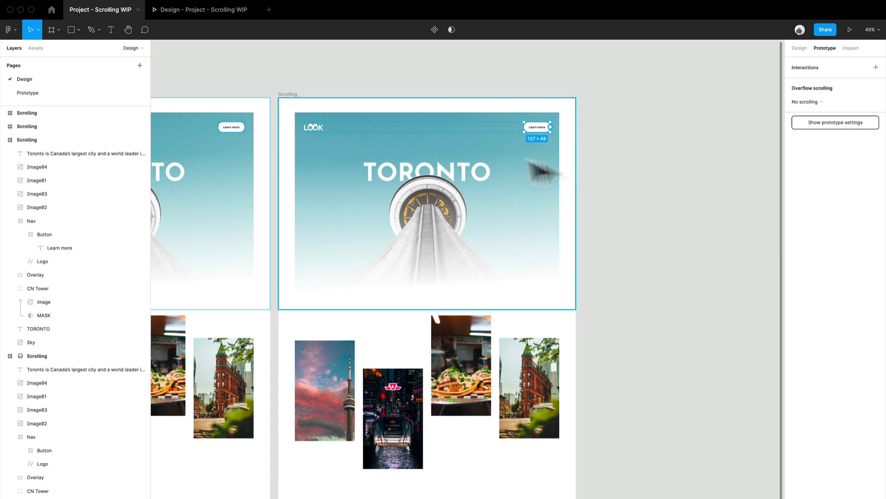
pyautogui.click(658, 178)
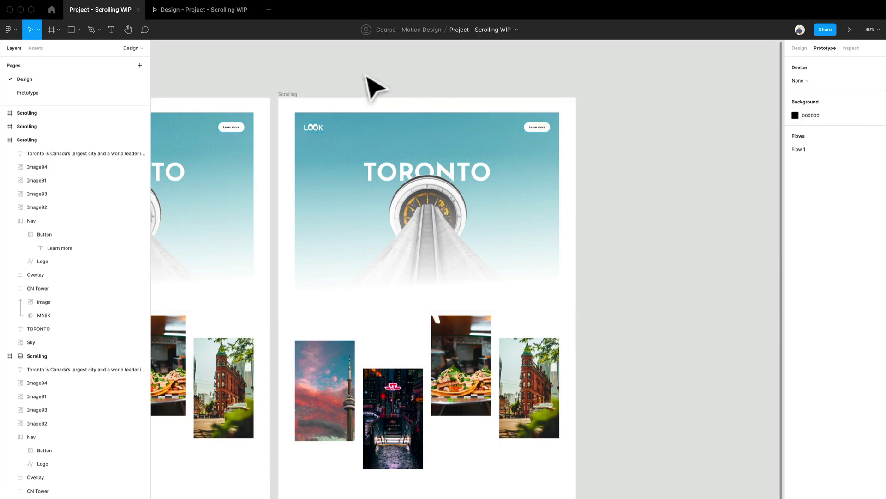
pyautogui.moveTo(341, 95); pyautogui.dragTo(516, 69)
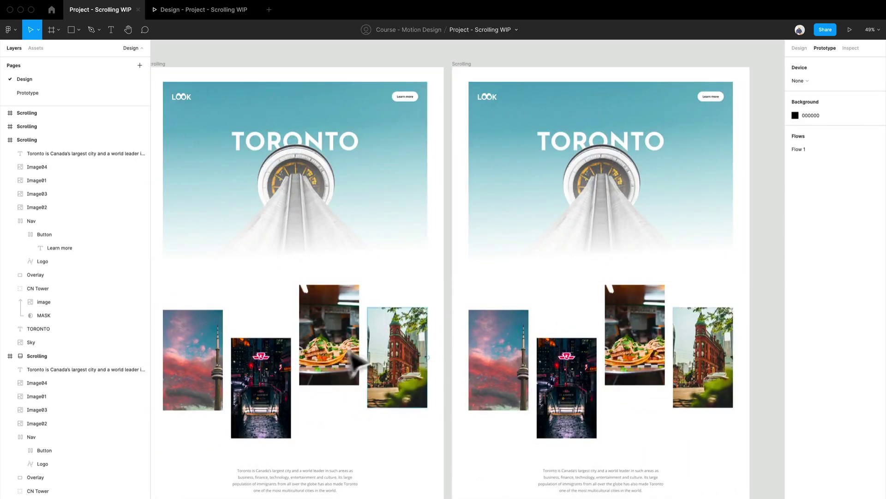
pyautogui.moveTo(357, 325); pyautogui.dragTo(421, 303)
pyautogui.click(800, 48)
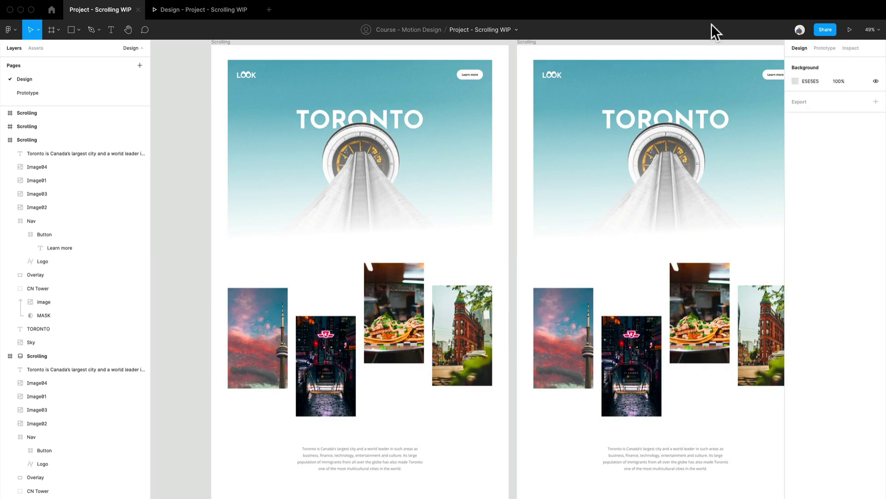
# Try to line up the subway image with the sunset image by hand in the first copied frame.
pyautogui.click(348, 352)
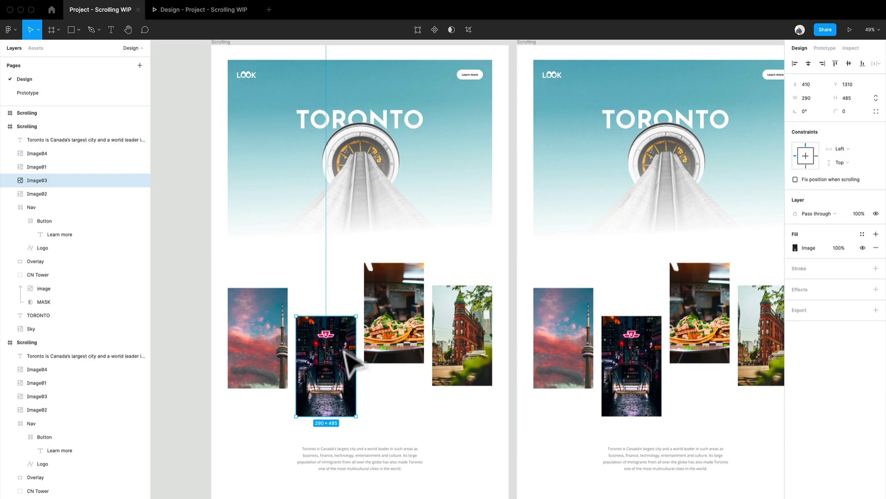
pyautogui.moveTo(347, 352); pyautogui.dragTo(345, 324)
pyautogui.moveTo(419, 310); pyautogui.dragTo(434, 334)
pyautogui.moveTo(493, 335); pyautogui.dragTo(495, 340)
pyautogui.moveTo(505, 410); pyautogui.dragTo(257, 362)
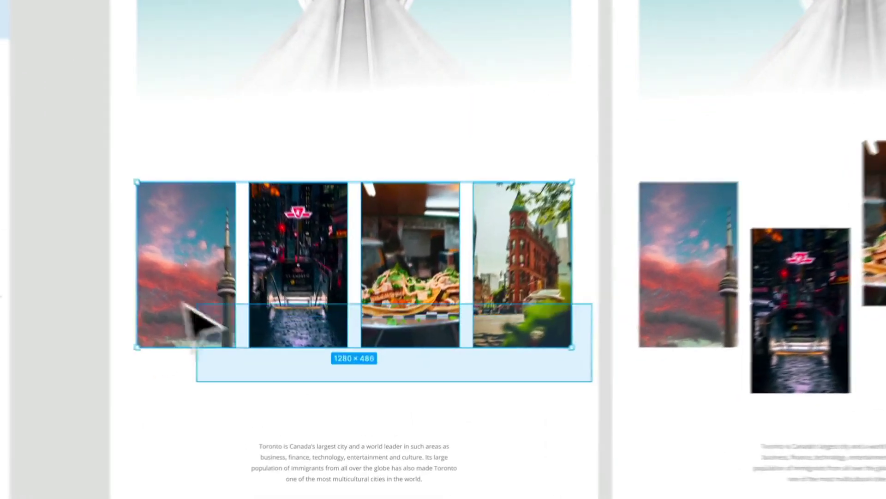
pyautogui.moveTo(184, 302); pyautogui.dragTo(109, 281)
pyautogui.click(331, 259)
pyautogui.hotkey('ctrl', 'z')
pyautogui.hotkey('ctrl', 'z')
pyautogui.hotkey('ctrl', 'z')
pyautogui.hotkey('ctrl', 'z')
pyautogui.hotkey('ctrl', 'z')
pyautogui.hotkey('ctrl', 'z')
pyautogui.hotkey('ctrl', 'z')
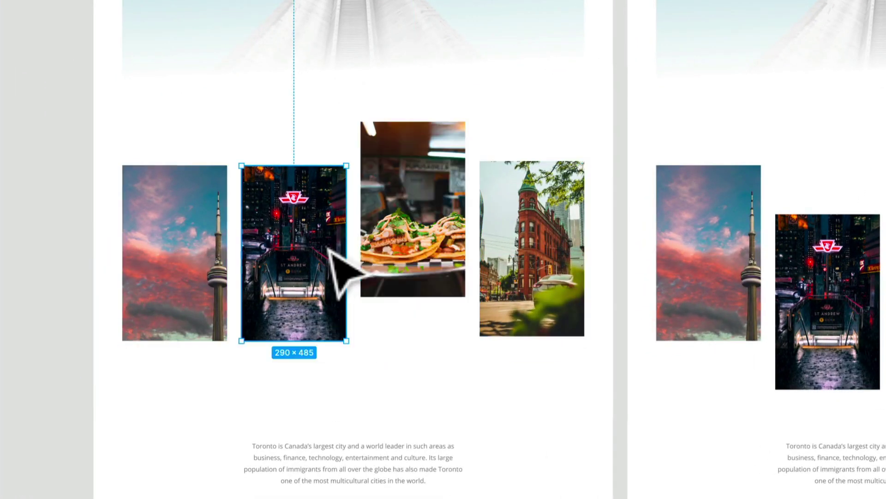
# Top-align the four images in the first copied frame, then lower them to about Y 1259 and the paragraph to Y 2047.
pyautogui.moveTo(554, 373); pyautogui.dragTo(178, 236)
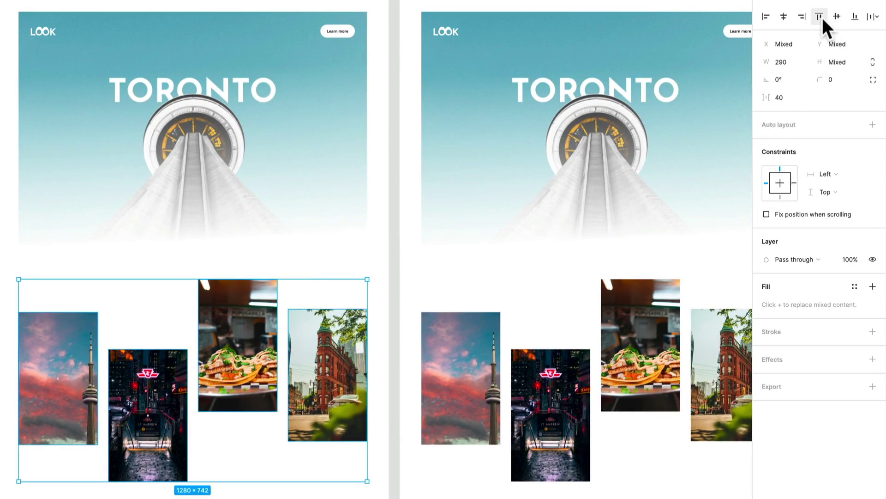
pyautogui.click(822, 19)
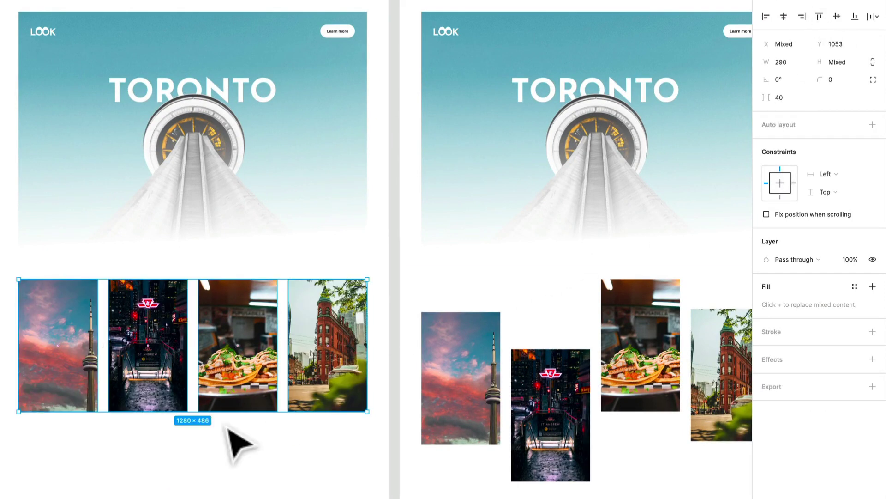
pyautogui.moveTo(337, 333); pyautogui.dragTo(333, 389)
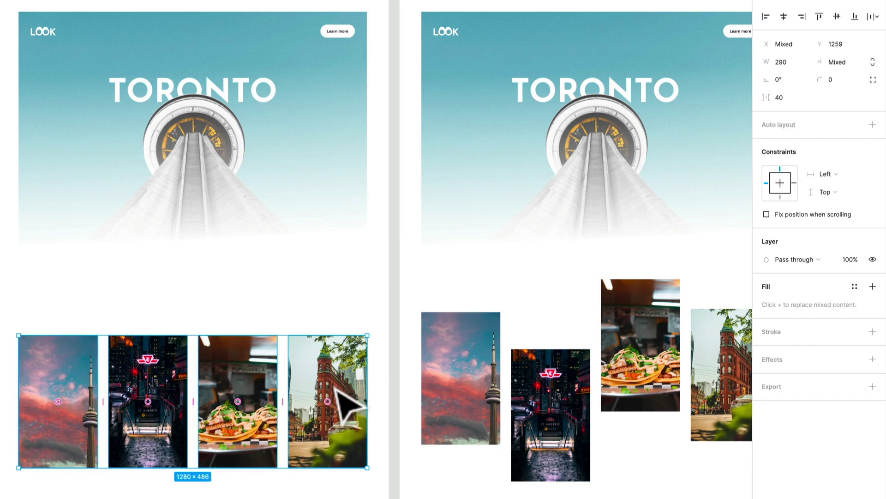
pyautogui.click(352, 472)
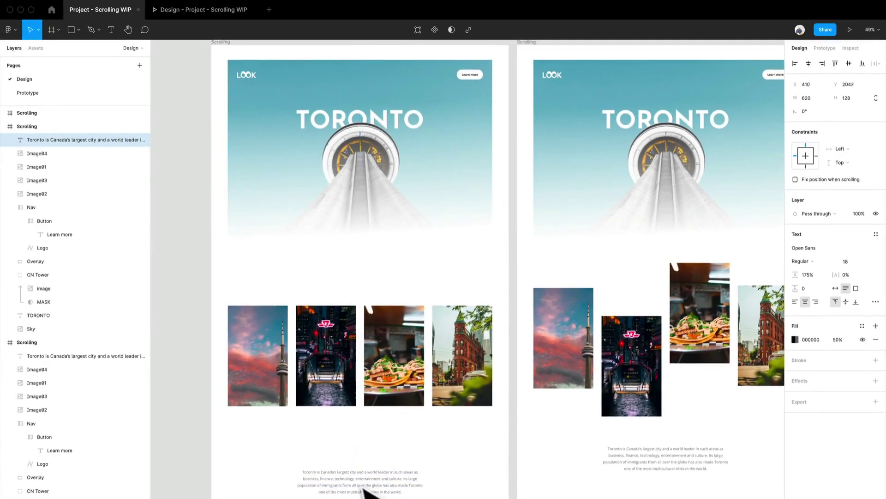
# Shorten the first copied frame to a height of 977 so it ends below the Toronto hero image.
pyautogui.click(442, 476)
pyautogui.rightClick(449, 454)
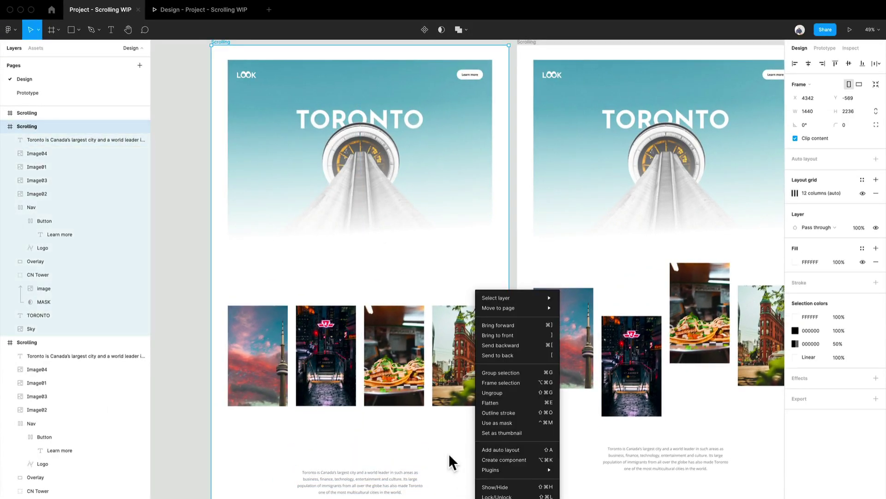
pyautogui.press('Escape')
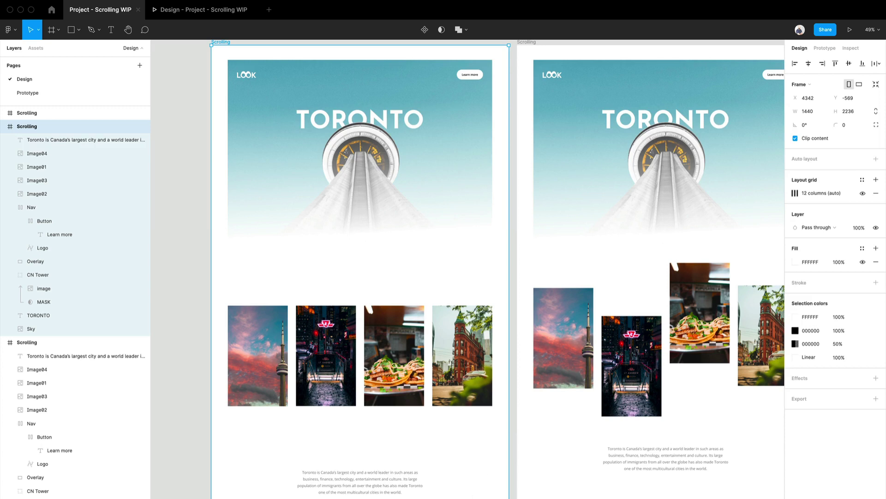
pyautogui.moveTo(475, 498); pyautogui.dragTo(480, 258)
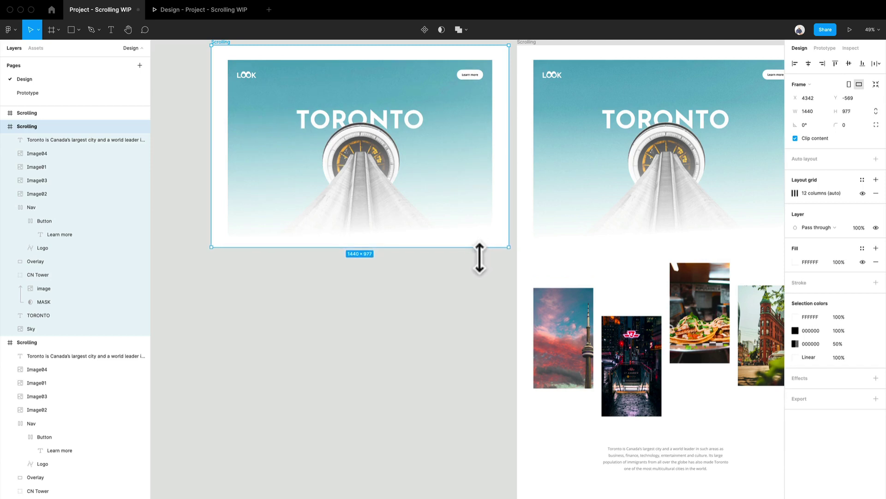
pyautogui.moveTo(441, 300); pyautogui.dragTo(411, 382)
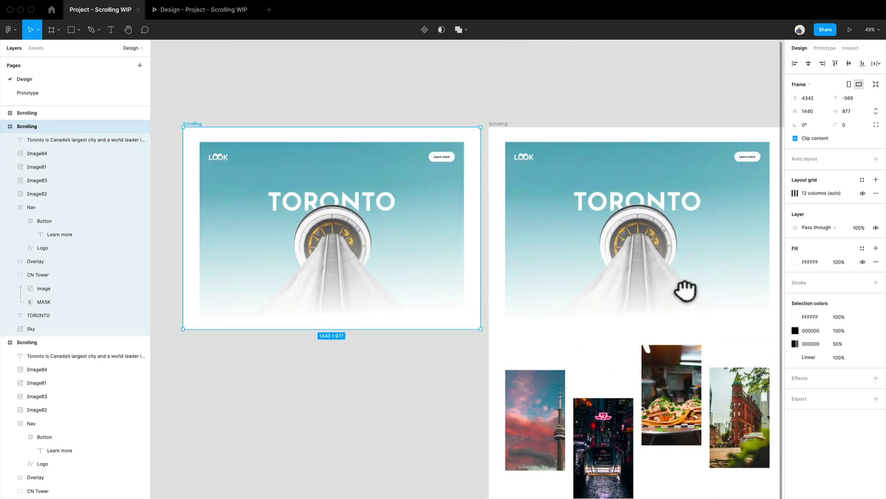
pyautogui.moveTo(682, 284); pyautogui.dragTo(679, 285)
pyautogui.scroll(1, 623, 410)
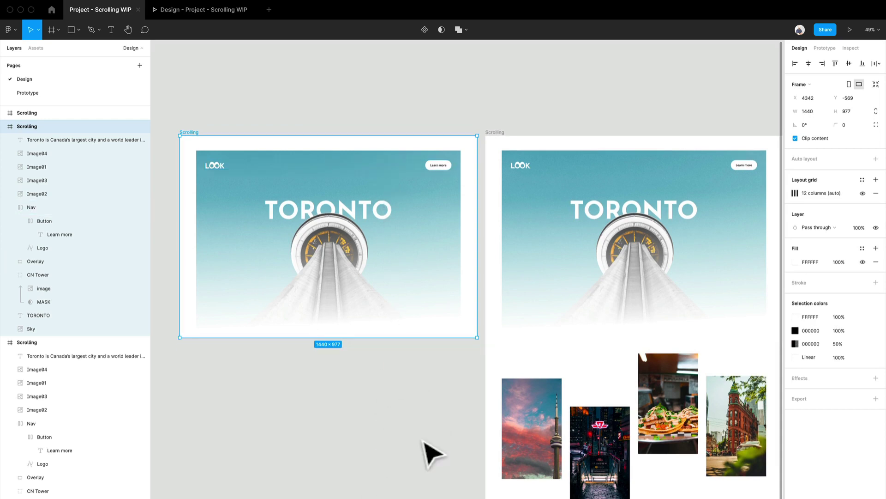
pyautogui.scroll(-1, 555, 442)
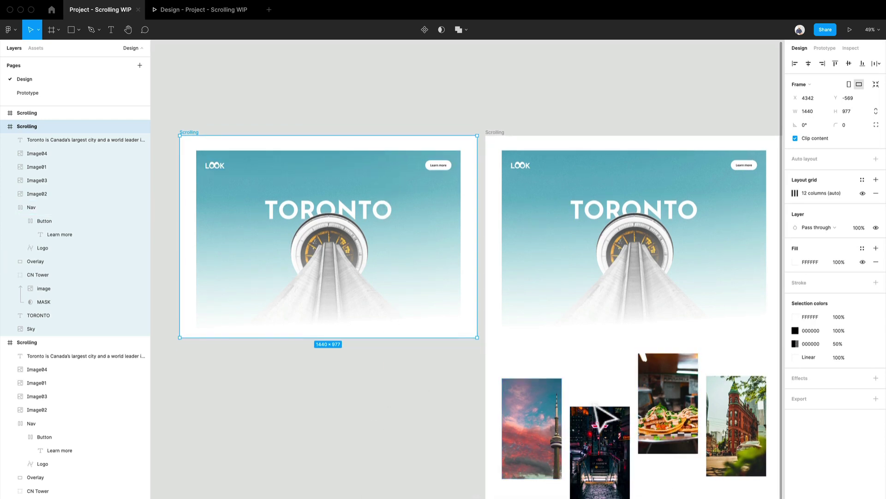
pyautogui.hscroll(2, 618, 405)
pyautogui.scroll(-1, 617, 406)
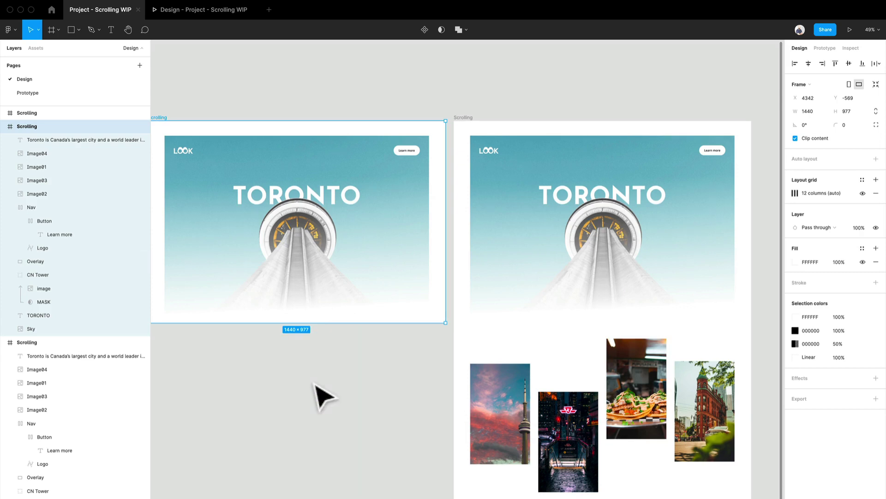
pyautogui.moveTo(317, 388); pyautogui.dragTo(394, 380)
pyautogui.scroll(-1, 460, 393)
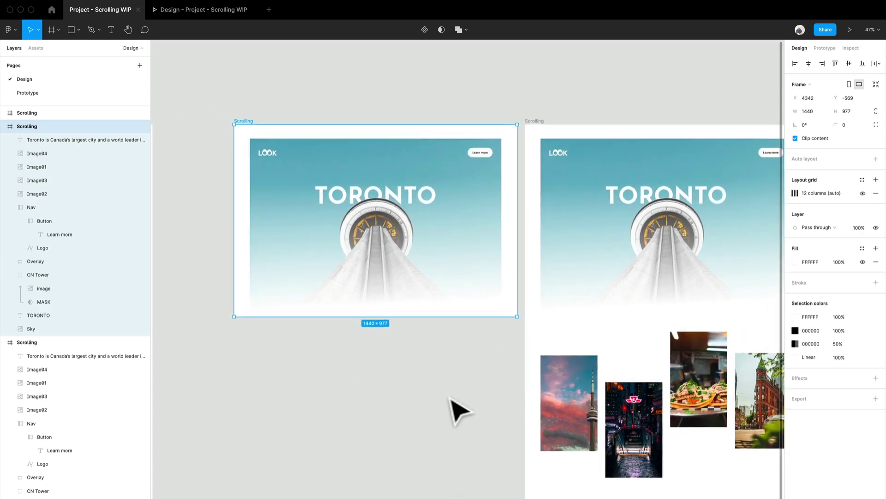
pyautogui.moveTo(457, 387); pyautogui.dragTo(399, 361)
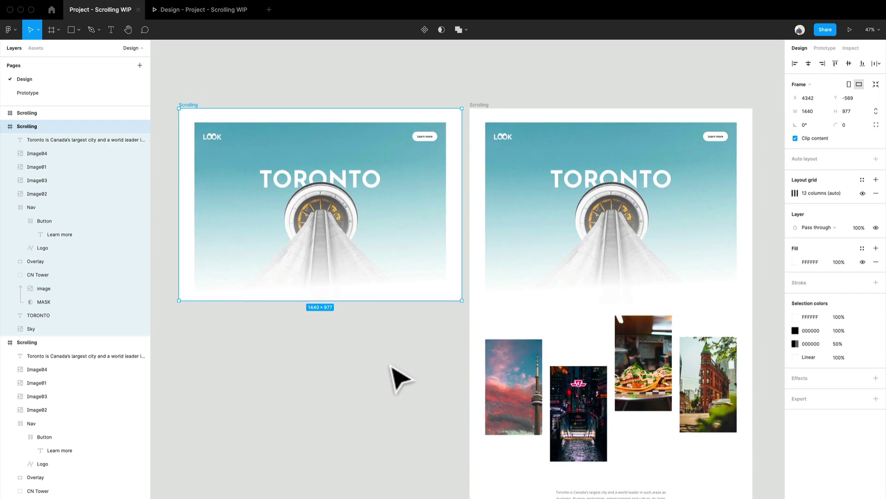
pyautogui.scroll(-3, 397, 365)
pyautogui.hscroll(3, 397, 364)
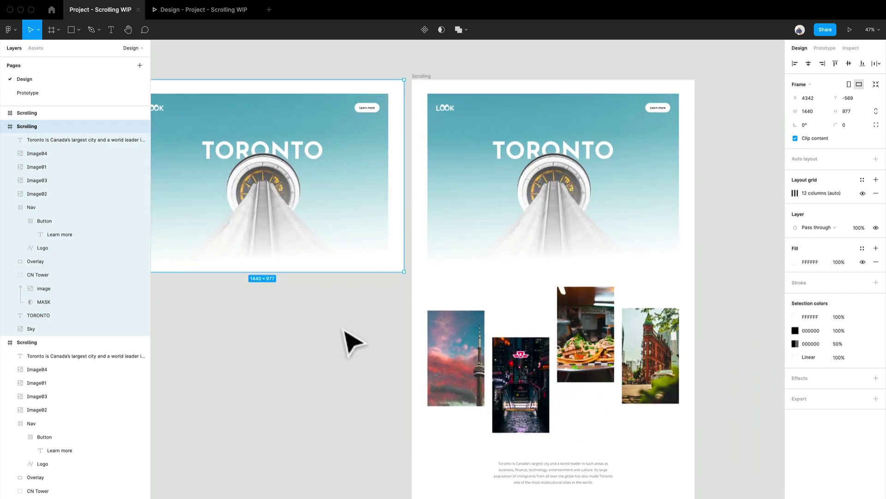
pyautogui.rightClick(363, 297)
pyautogui.click(330, 349)
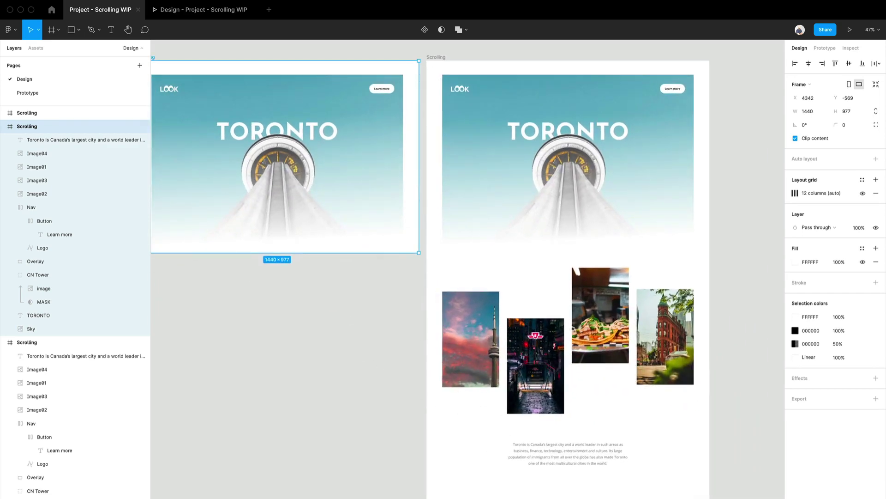
pyautogui.click(688, 494)
pyautogui.rightClick(682, 491)
pyautogui.click(612, 489)
pyautogui.click(606, 461)
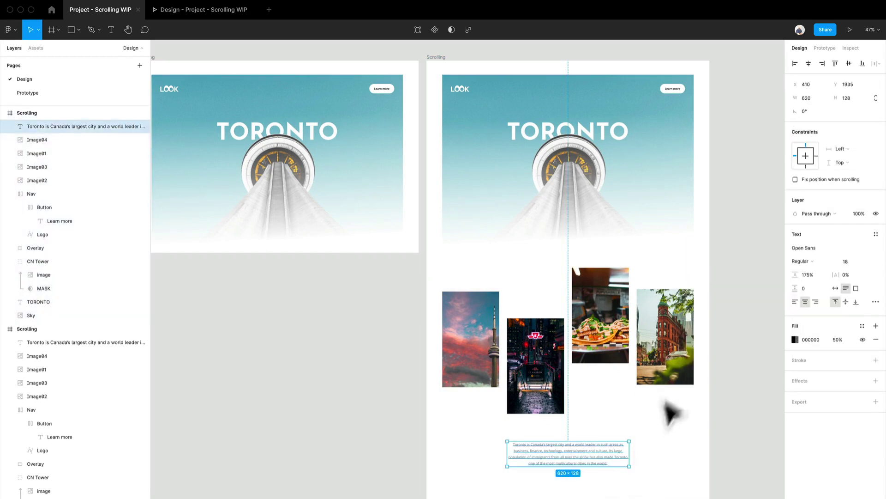
pyautogui.keyDown('shift'); pyautogui.click(658, 370); pyautogui.keyUp('shift')
pyautogui.keyDown('shift'); pyautogui.click(612, 351); pyautogui.keyUp('shift')
pyautogui.keyDown('shift'); pyautogui.click(538, 370); pyautogui.keyUp('shift')
pyautogui.keyDown('shift'); pyautogui.click(485, 362); pyautogui.keyUp('shift')
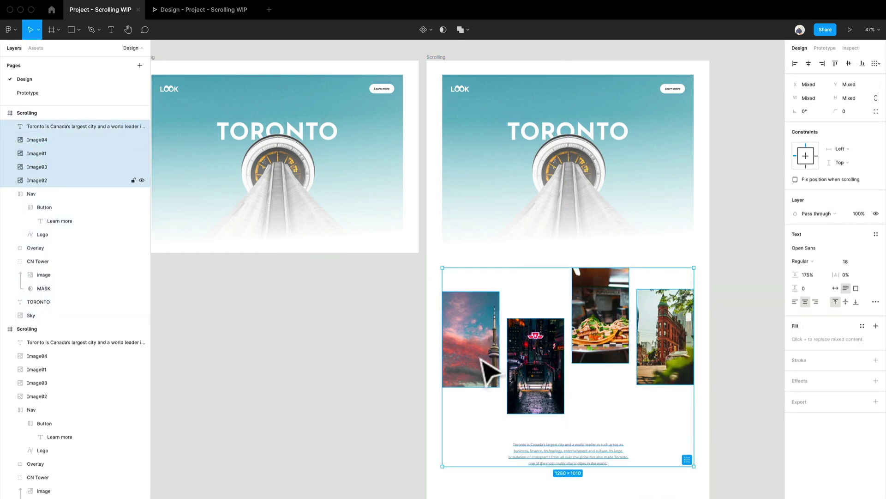
pyautogui.click(571, 198)
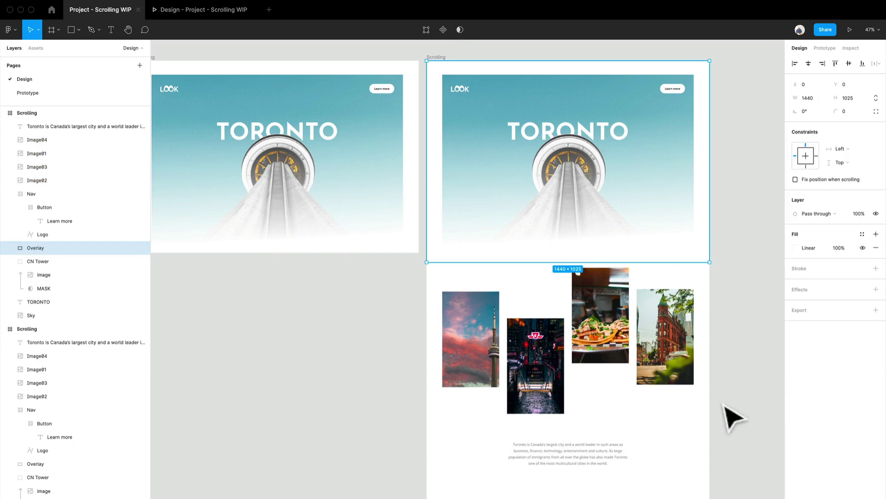
# Select all the content of the second copied frame and move it up until only the hero's faded bottom remains above the images.
pyautogui.moveTo(698, 480); pyautogui.dragTo(451, 87)
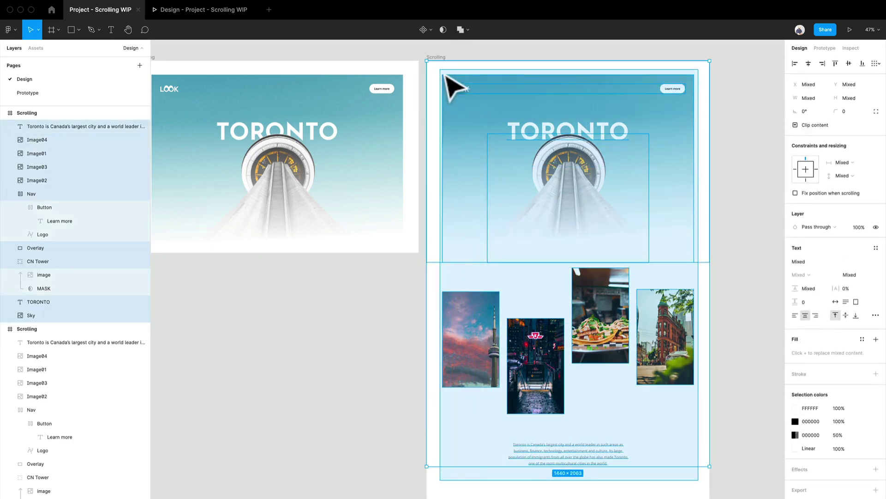
pyautogui.moveTo(657, 375); pyautogui.dragTo(648, 214)
pyautogui.click(662, 329)
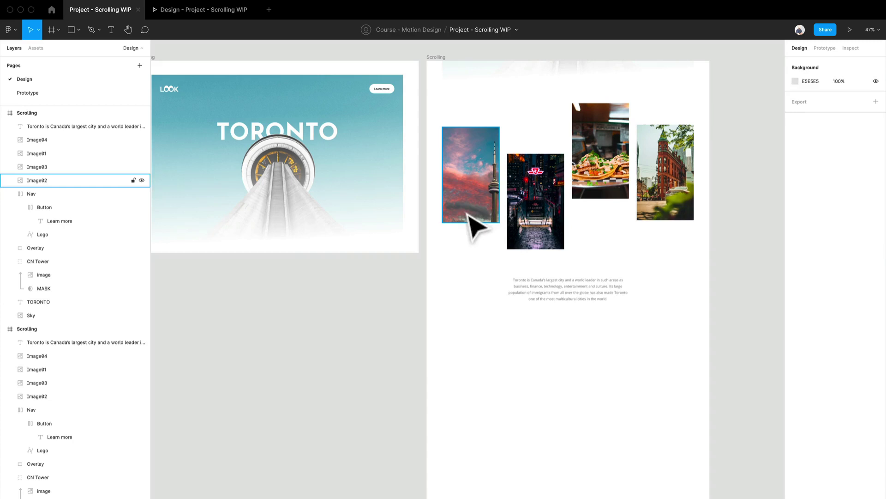
# Raise the four images together until the sunset image is at about Y 225, and move the paragraph up closer beneath them.
pyautogui.click(478, 220)
pyautogui.keyDown('shift'); pyautogui.click(531, 215); pyautogui.keyUp('shift')
pyautogui.keyDown('shift'); pyautogui.click(597, 184); pyautogui.keyUp('shift')
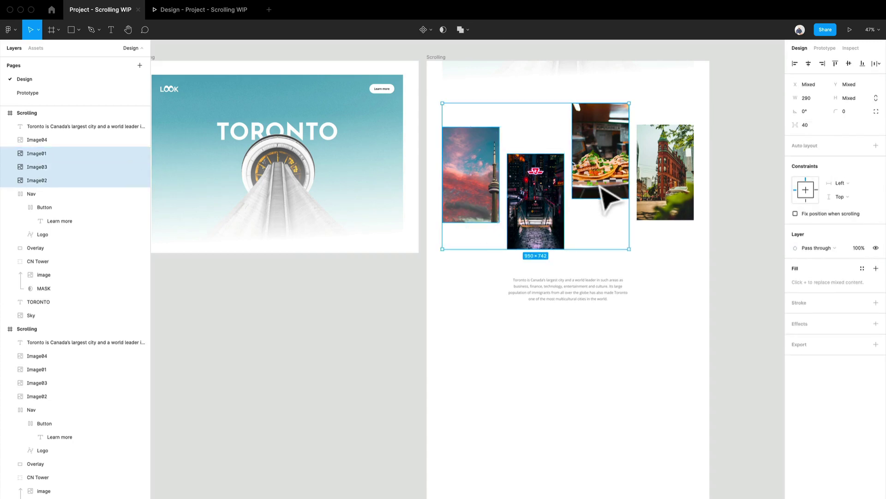
pyautogui.keyDown('shift'); pyautogui.click(673, 194); pyautogui.keyUp('shift')
pyautogui.moveTo(672, 196); pyautogui.dragTo(668, 176)
pyautogui.click(674, 272)
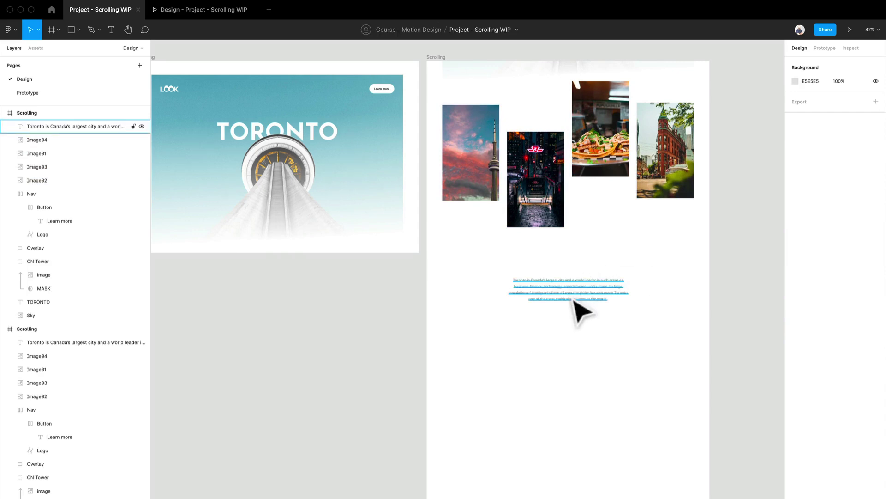
pyautogui.moveTo(573, 299); pyautogui.dragTo(570, 271)
# Shorten the second copied frame from its bottom edge to match the first copied frame's height.
pyautogui.rightClick(595, 444)
pyautogui.click(495, 453)
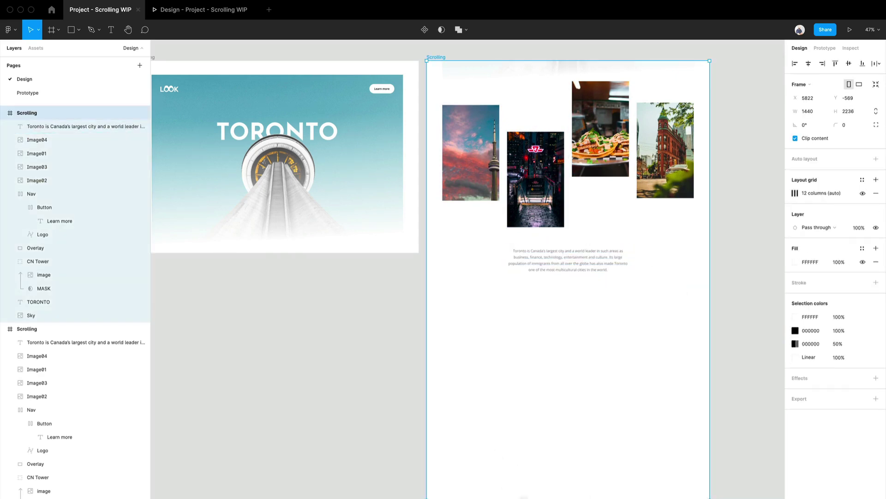
pyautogui.moveTo(524, 497); pyautogui.dragTo(487, 386)
pyautogui.scroll(3, 559, 174)
pyautogui.scroll(-1, 547, 162)
pyautogui.scroll(2, 482, 288)
# Raise the sunset image to about Y 142 and the subway image to about Y 246 in the second copied frame.
pyautogui.click(423, 293)
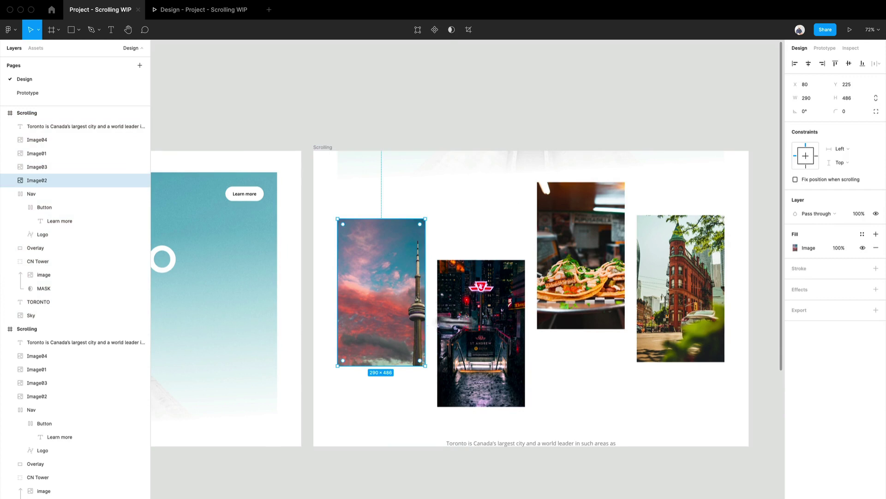
pyautogui.moveTo(400, 312); pyautogui.dragTo(393, 289)
pyautogui.press('Escape')
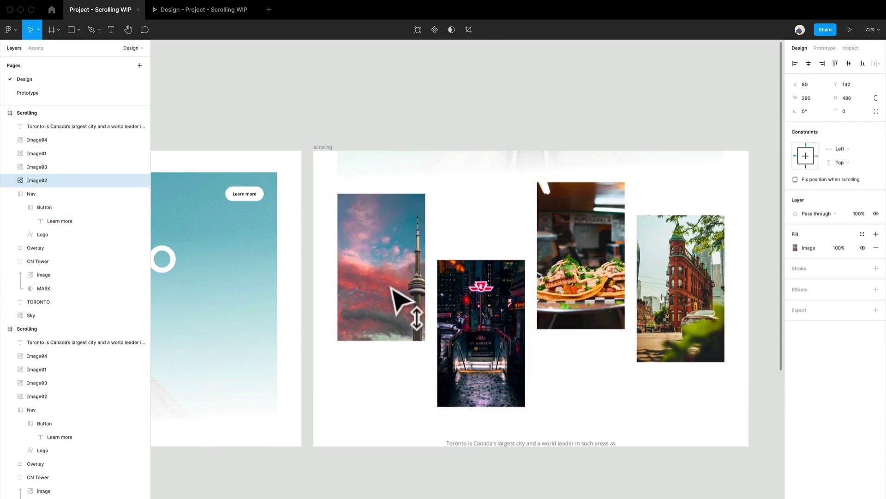
pyautogui.moveTo(482, 345); pyautogui.dragTo(482, 308)
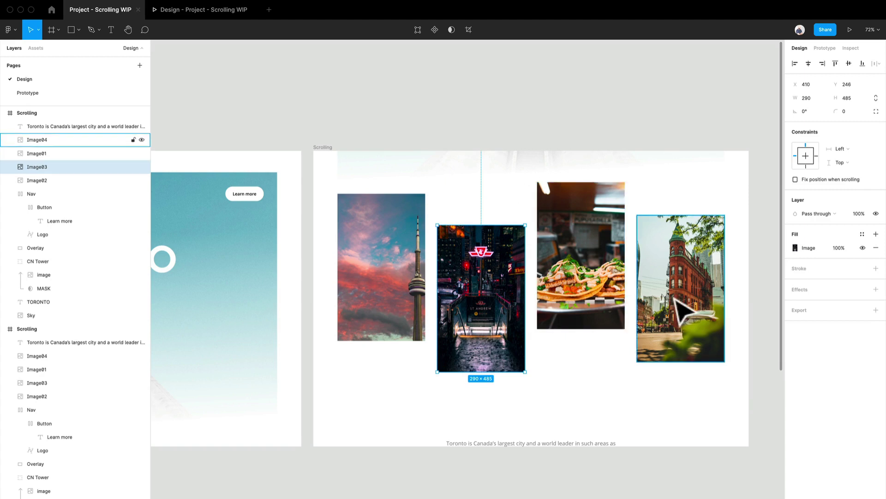
# Raise the red-brick building image and the taco image slightly in the second copied frame, keeping their horizontal positions.
pyautogui.keyDown('shift'); pyautogui.click(679, 311); pyautogui.keyUp('shift')
pyautogui.moveTo(678, 311)
pyautogui.mouseDown()
pyautogui.moveTo(679, 296)
pyautogui.moveTo(693, 324)
pyautogui.moveTo(693, 312)
pyautogui.mouseUp()
pyautogui.press('super+z')
pyautogui.moveTo(595, 296); pyautogui.dragTo(596, 282)
# Raise the subway image slightly and move the sunset image up to about Y 121.
pyautogui.moveTo(480, 323); pyautogui.dragTo(468, 308)
pyautogui.keyDown('shift'); pyautogui.click(418, 304); pyautogui.keyUp('shift')
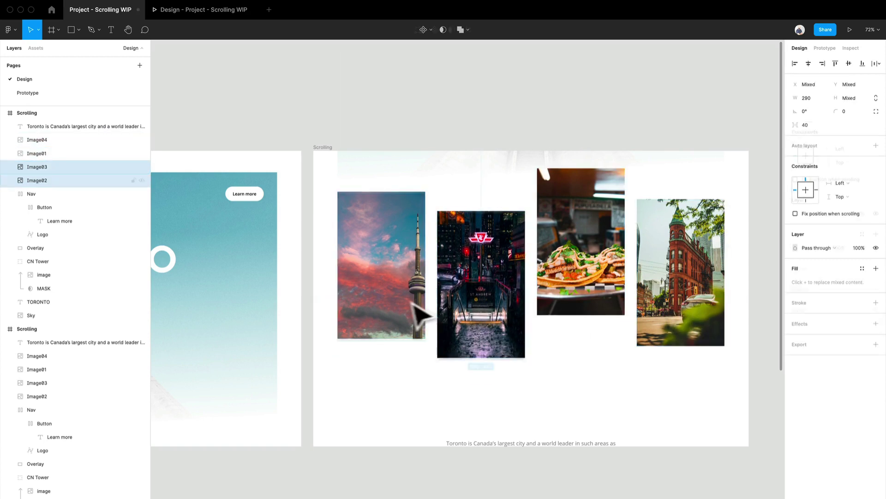
pyautogui.click(405, 302)
pyautogui.moveTo(405, 302); pyautogui.dragTo(399, 294)
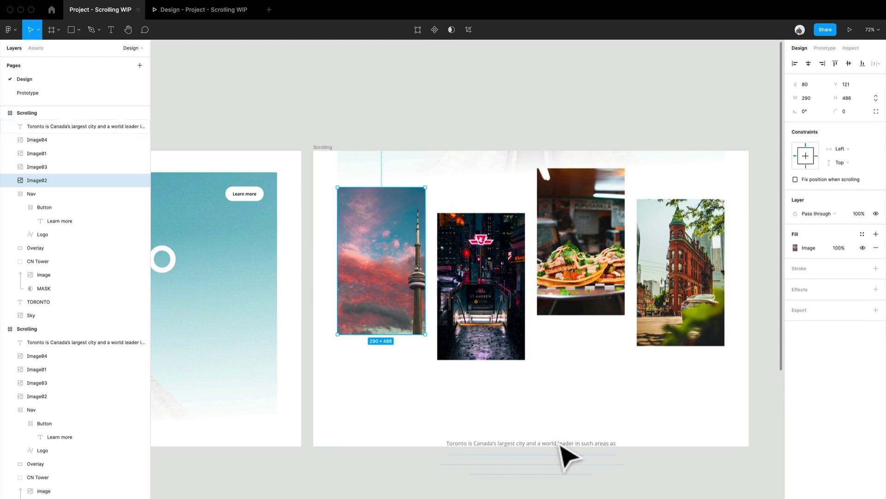
# Raise the paragraph fully into the frame and restagger the images, nudging the tacos up, with the building at Y 142 and subway at Y 235.
pyautogui.moveTo(561, 451); pyautogui.dragTo(559, 396)
pyautogui.moveTo(588, 263); pyautogui.dragTo(587, 260)
pyautogui.moveTo(682, 289); pyautogui.dragTo(683, 283)
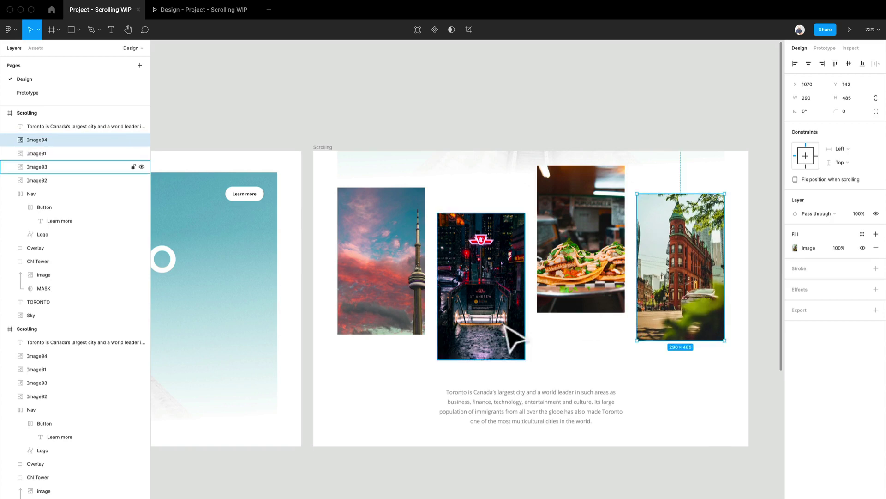
pyautogui.moveTo(506, 327); pyautogui.dragTo(506, 336)
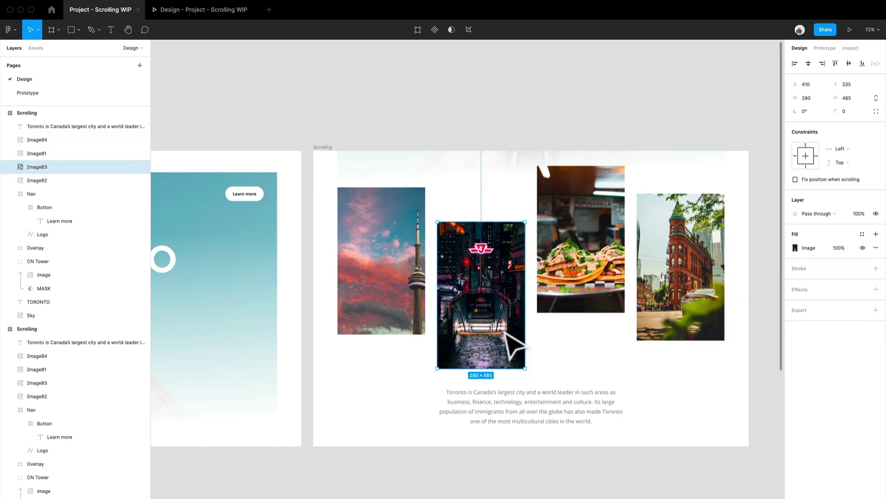
pyautogui.press('Escape')
# Add a prototype connection from the first copied frame to the second copied frame.
pyautogui.moveTo(408, 494); pyautogui.dragTo(494, 427)
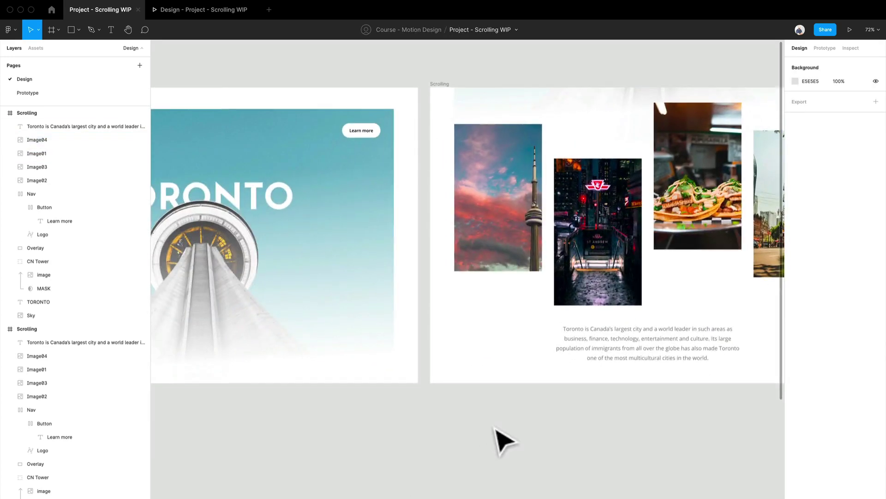
pyautogui.scroll(-2, 505, 441)
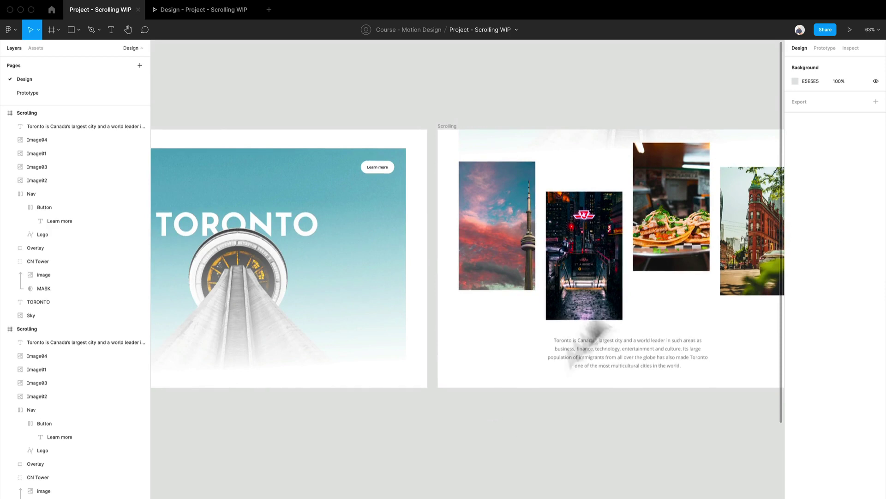
pyautogui.click(821, 51)
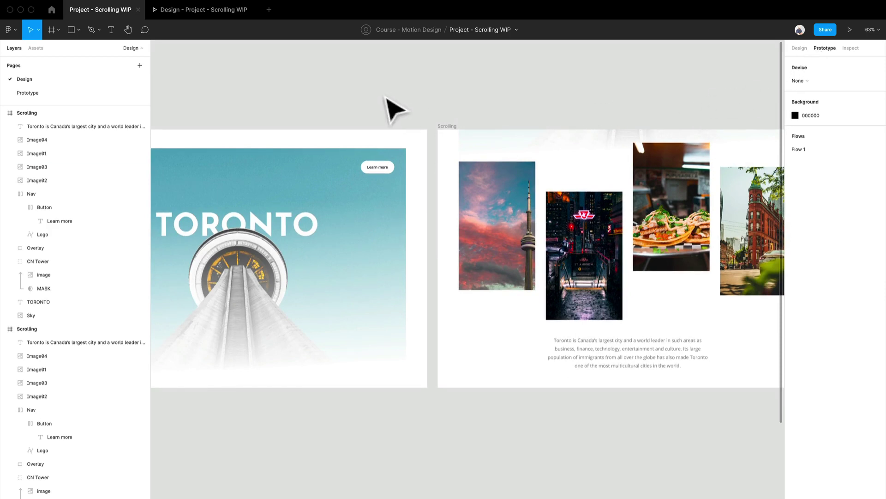
pyautogui.moveTo(396, 101); pyautogui.dragTo(554, 96)
pyautogui.click(572, 208)
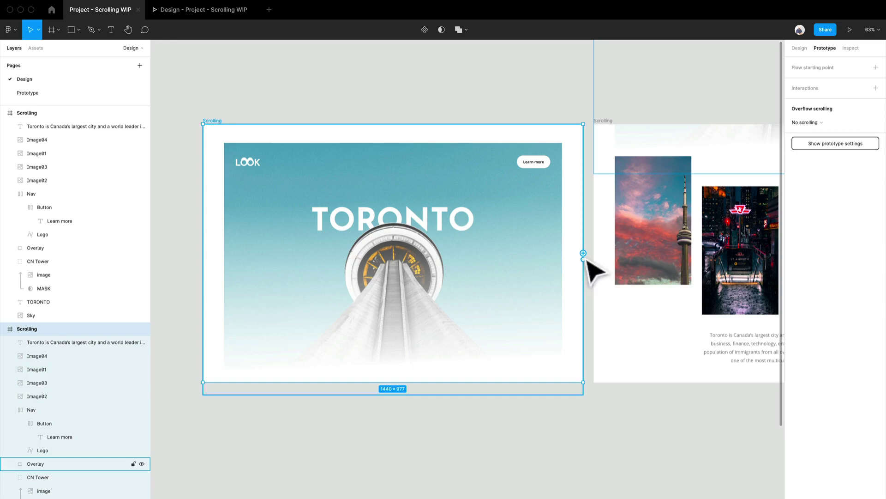
pyautogui.moveTo(583, 259); pyautogui.dragTo(663, 375)
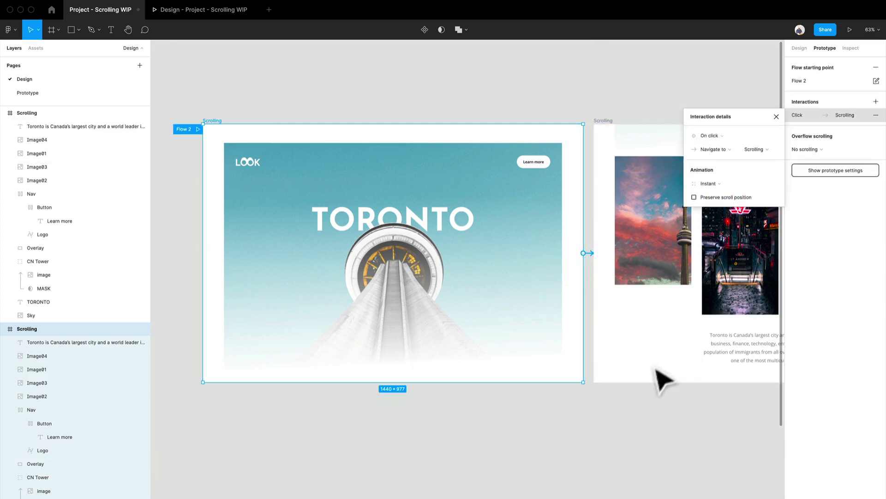
pyautogui.hscroll(5, 663, 376)
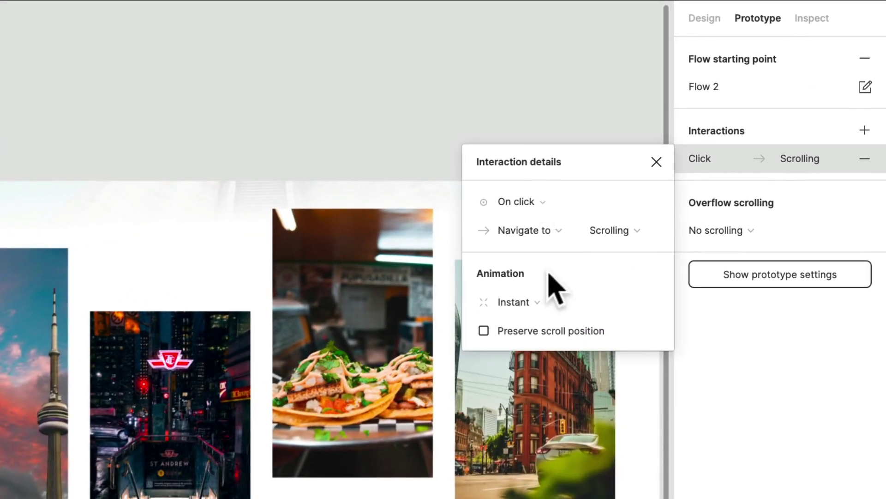
# Set the connection's trigger to On drag and its animation to Smart animate.
pyautogui.click(557, 204)
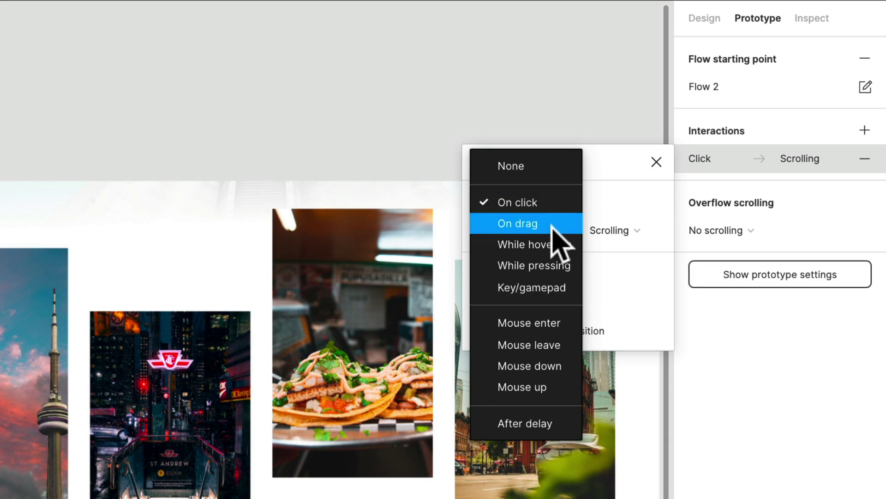
pyautogui.click(554, 225)
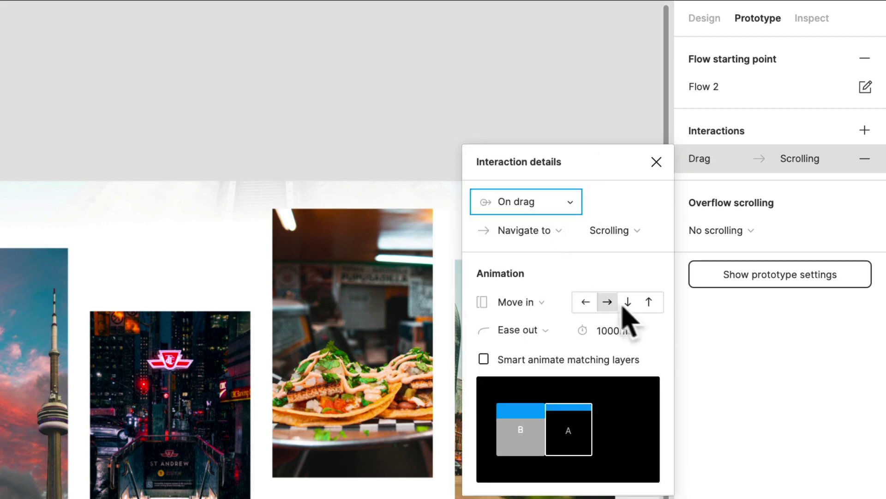
pyautogui.click(508, 303)
pyautogui.click(535, 268)
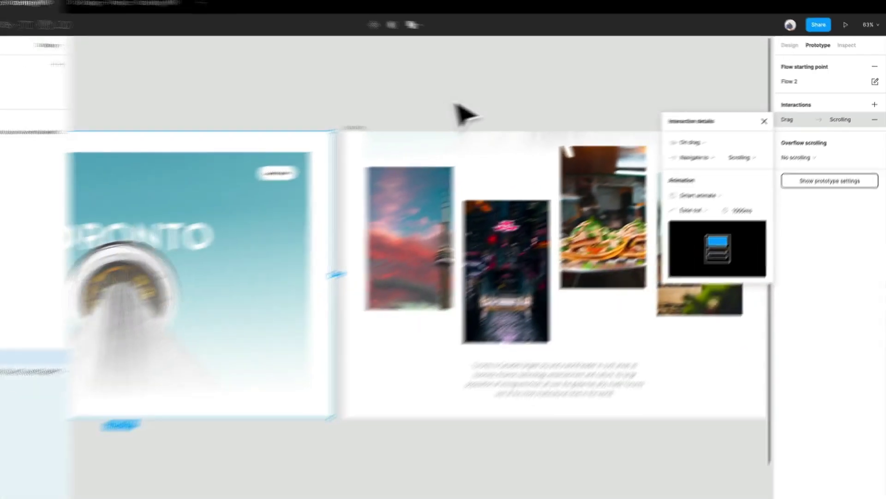
pyautogui.click(87, 150)
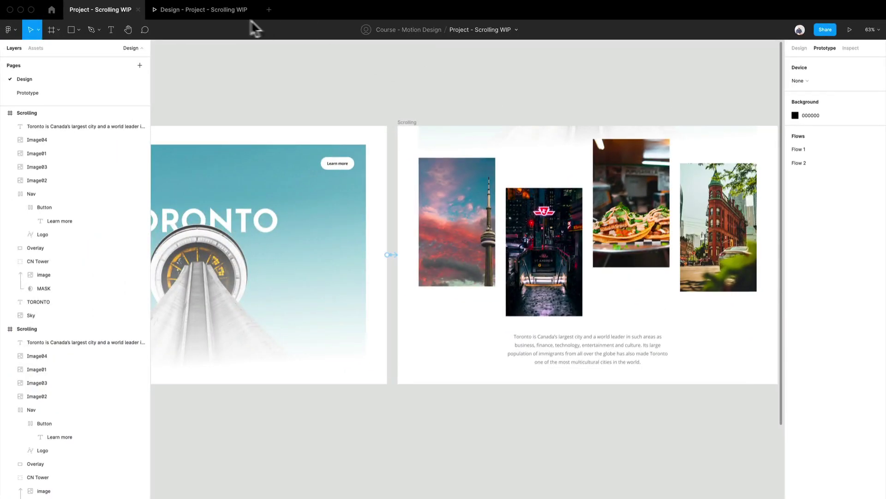
# Rename the first copied frame's flow starting point as Parallax.
pyautogui.hscroll(-6, 469, 93)
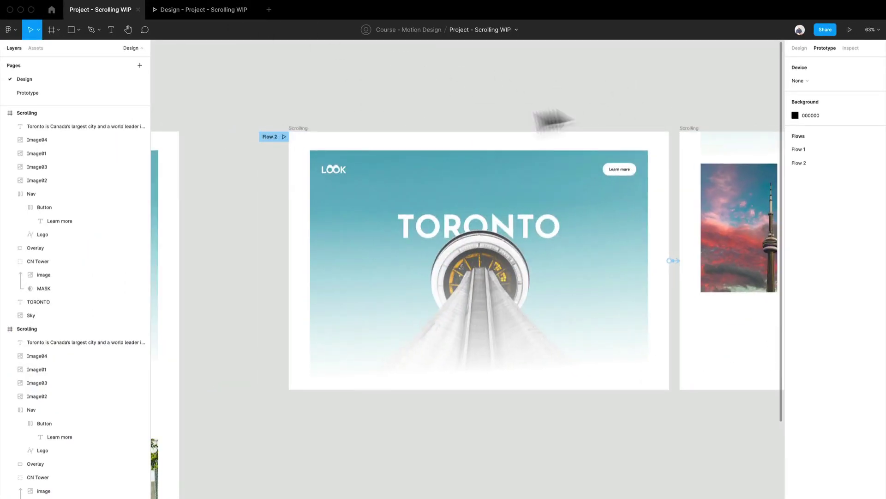
pyautogui.doubleClick(270, 137)
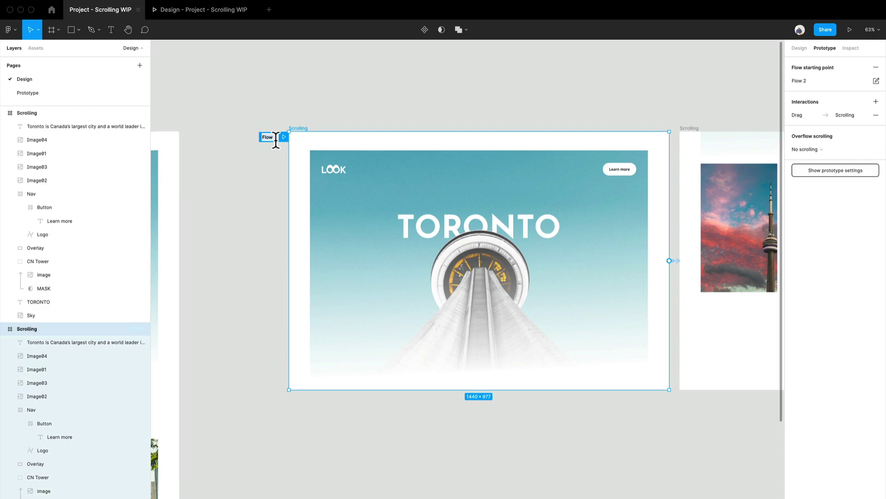
pyautogui.write('Parallax')
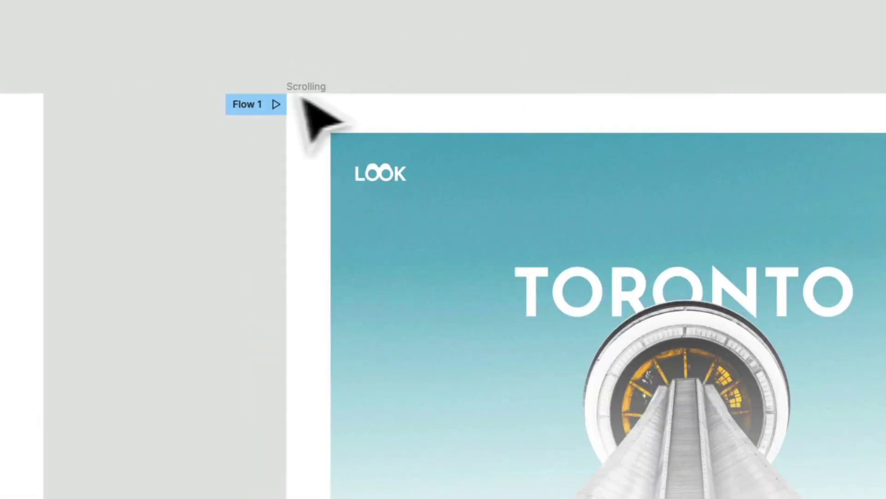
# Rename the flow starting point of the original frame with the linked Learn more button as Anchor.
pyautogui.doubleClick(245, 105)
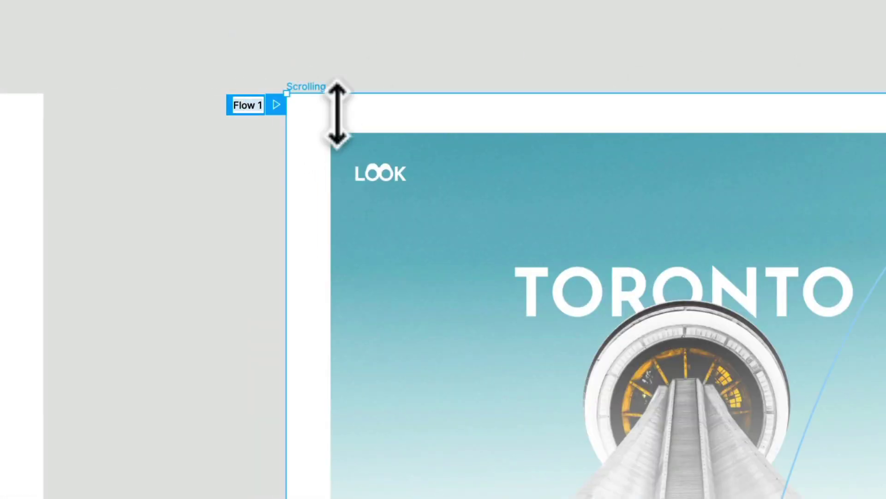
pyautogui.write('Anchor')
pyautogui.press('Return')
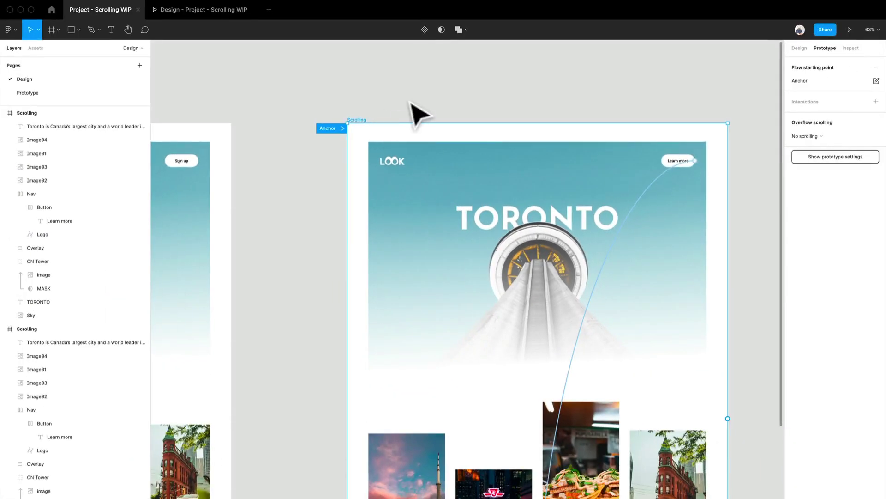
# Switch to the prototype preview and start the Parallax flow.
pyautogui.scroll(-3, 410, 102)
pyautogui.hscroll(5, 412, 104)
pyautogui.hscroll(4, 625, 380)
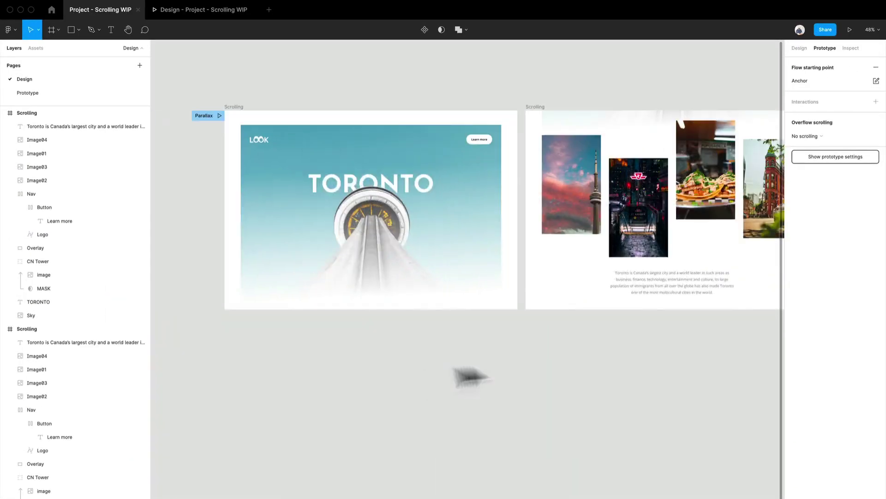
pyautogui.click(198, 13)
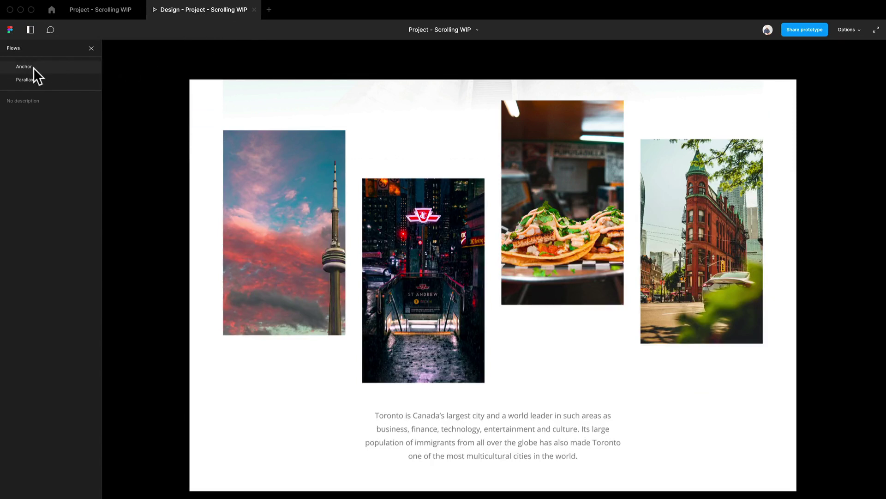
pyautogui.click(40, 82)
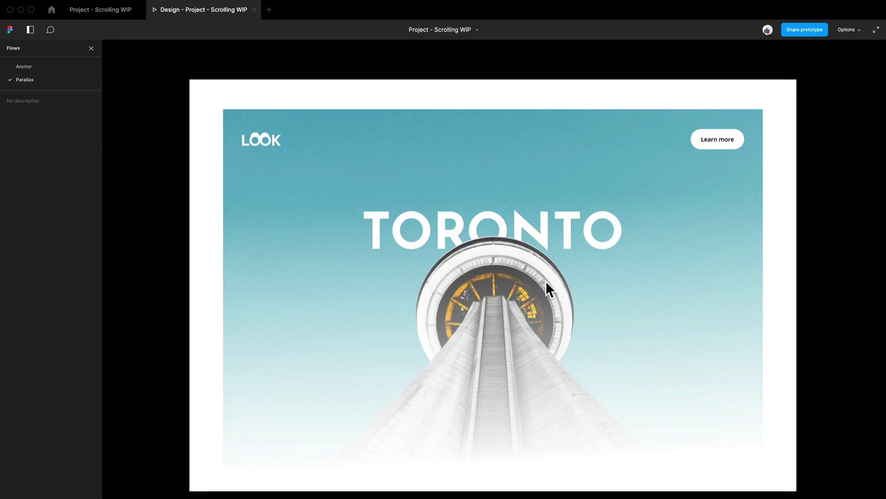
# Try the drag transition in the preview and, in the design file, connect the end frame back to the start frame with an On drag trigger.
pyautogui.scroll(-10, 545, 281)
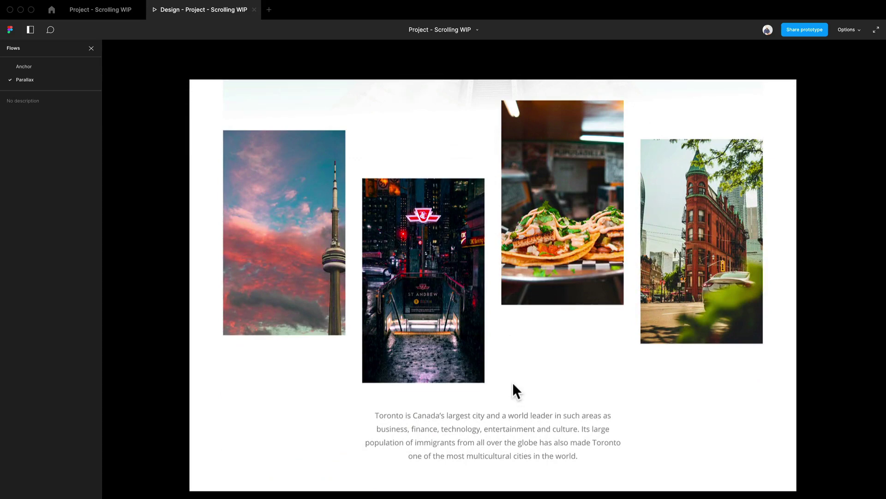
pyautogui.click(84, 15)
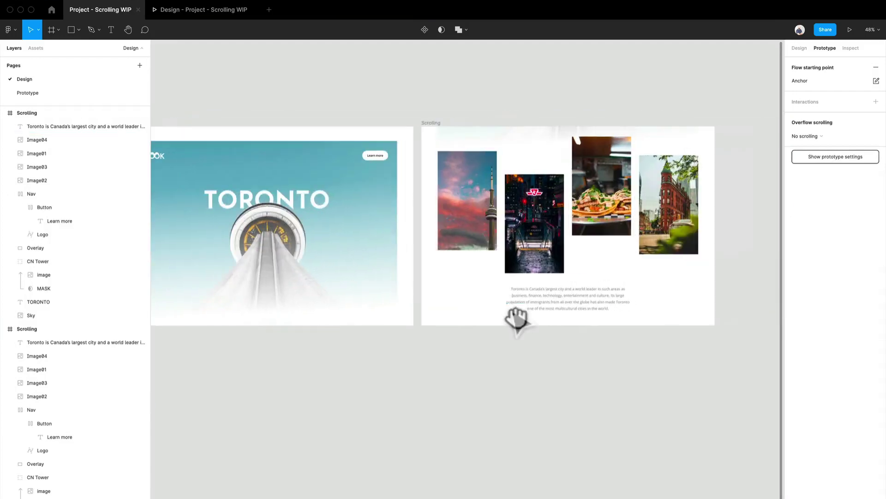
pyautogui.click(447, 139)
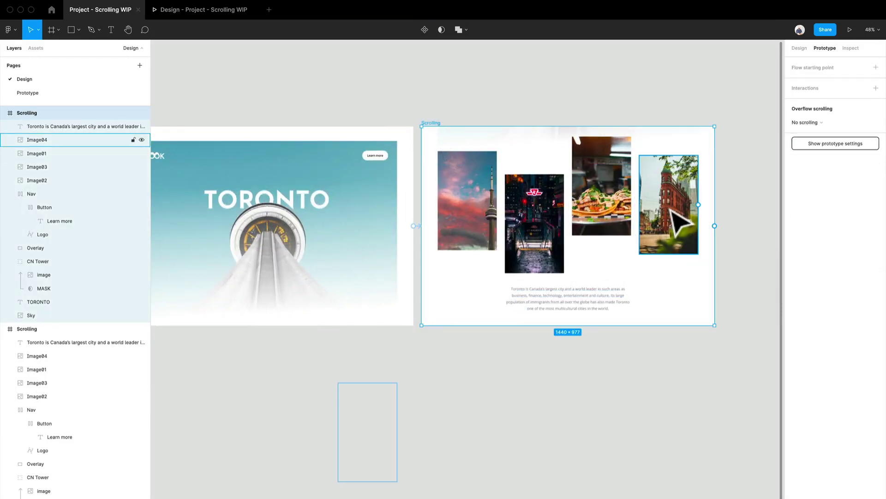
pyautogui.moveTo(717, 228); pyautogui.dragTo(422, 231)
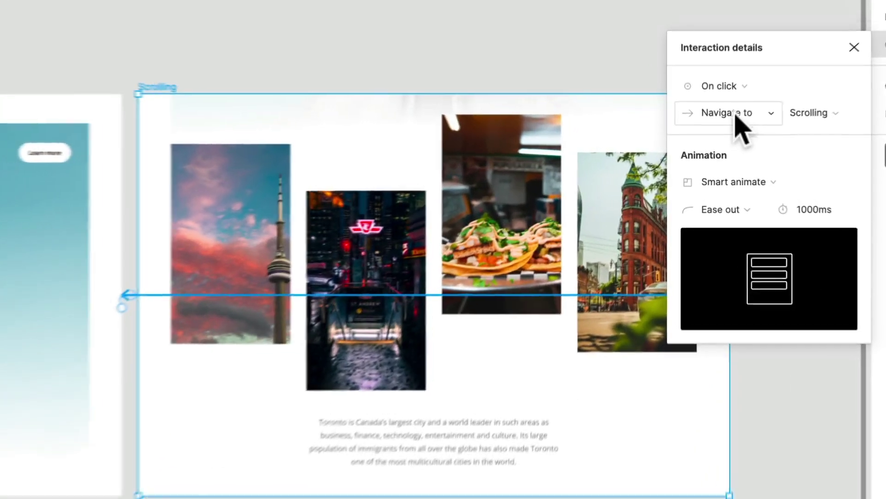
pyautogui.click(721, 86)
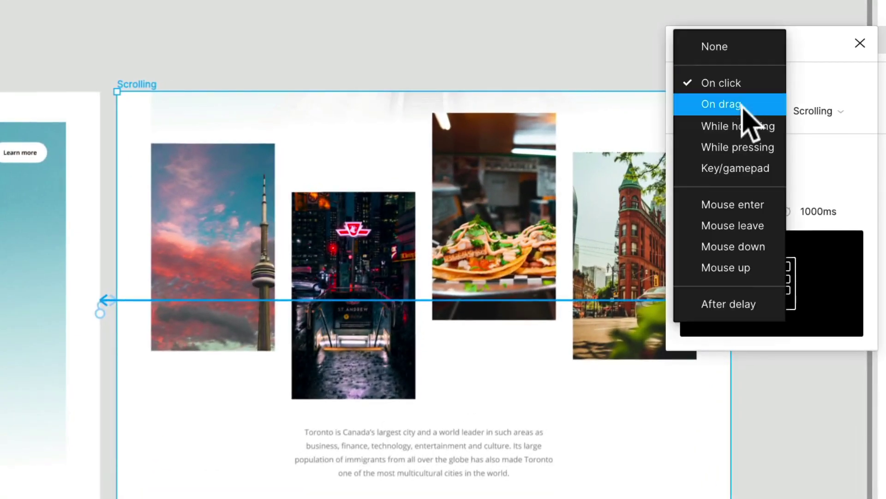
pyautogui.click(742, 105)
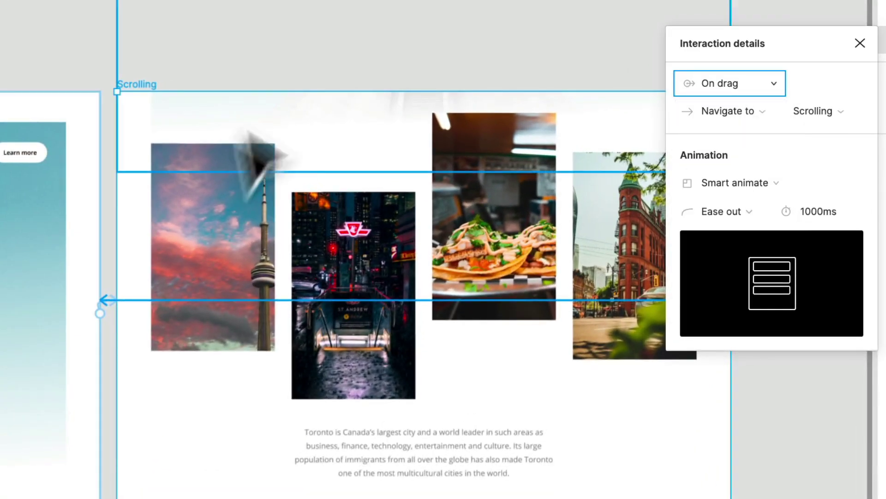
# Set the Smart animate duration to 1500 ms on both the end-to-start and the start-to-end frame connections.
pyautogui.click(841, 213)
pyautogui.write('1')
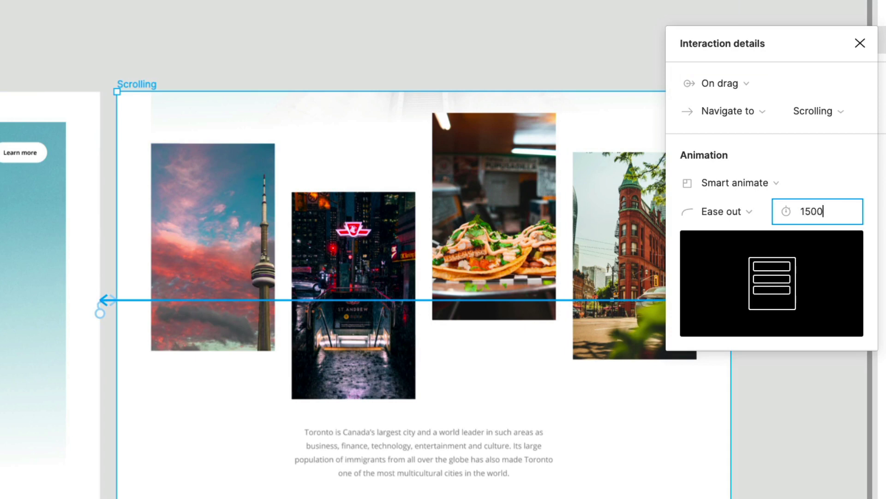
pyautogui.press('Return')
pyautogui.click(84, 27)
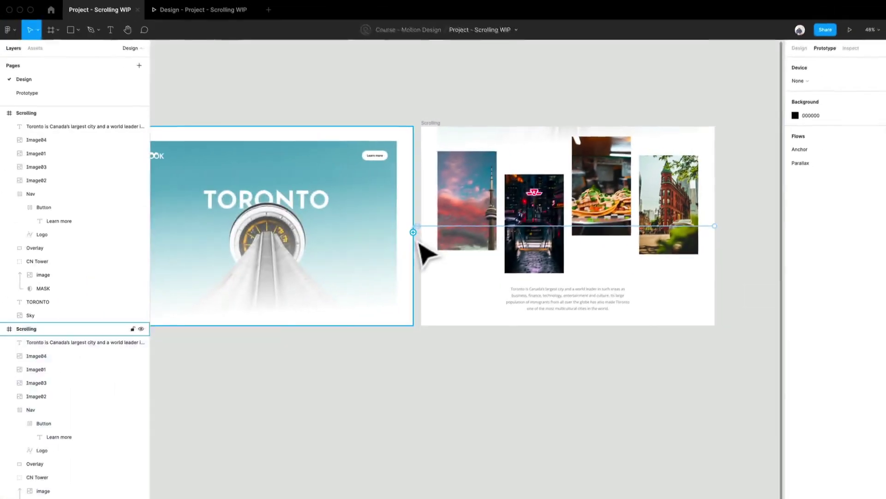
pyautogui.click(210, 311)
pyautogui.click(246, 489)
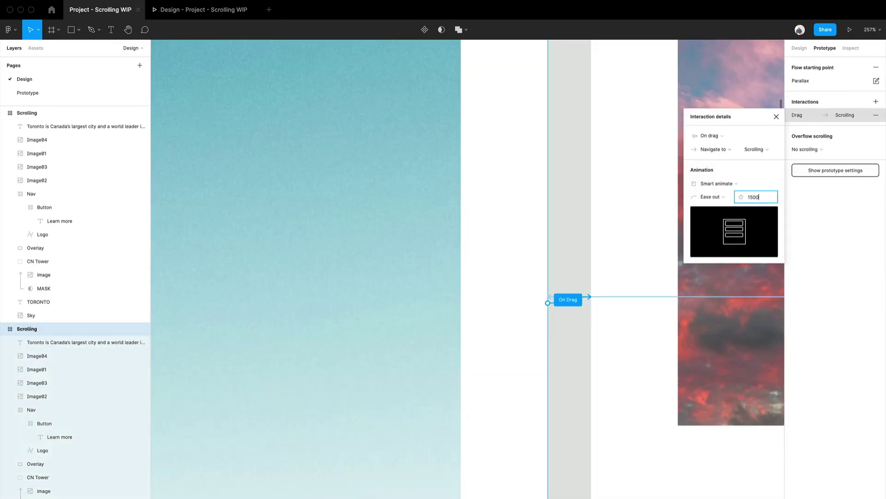
pyautogui.press('Return')
# Switch to the prototype preview and move back and forth between the two Parallax frames to check the transition.
pyautogui.scroll(-10, 528, 172)
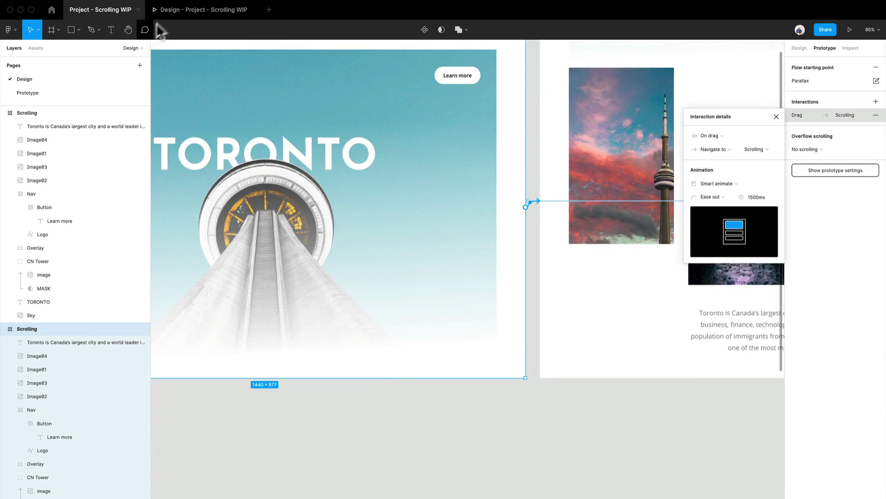
pyautogui.click(166, 14)
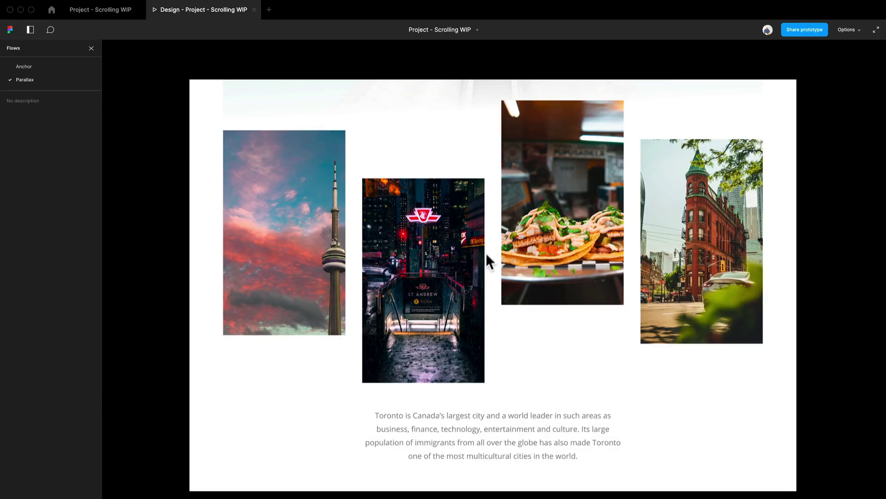
pyautogui.moveTo(487, 254); pyautogui.dragTo(493, 450)
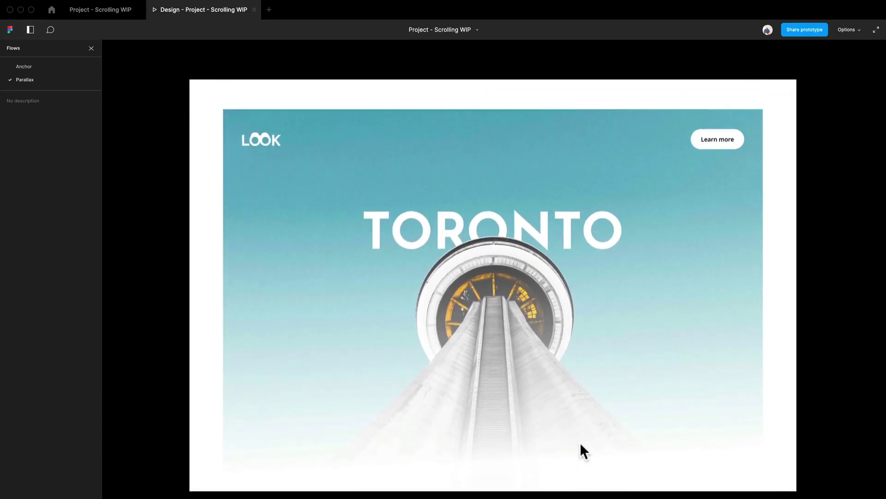
pyautogui.scroll(-5, 584, 450)
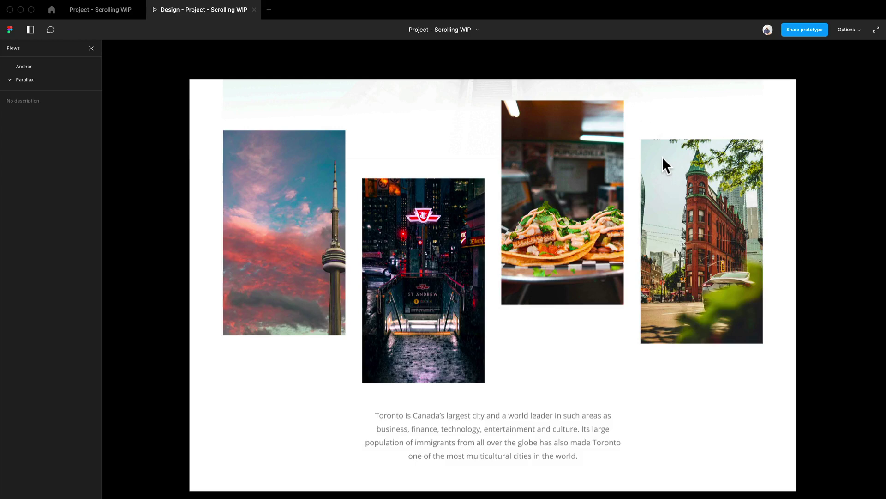
pyautogui.scroll(5, 652, 371)
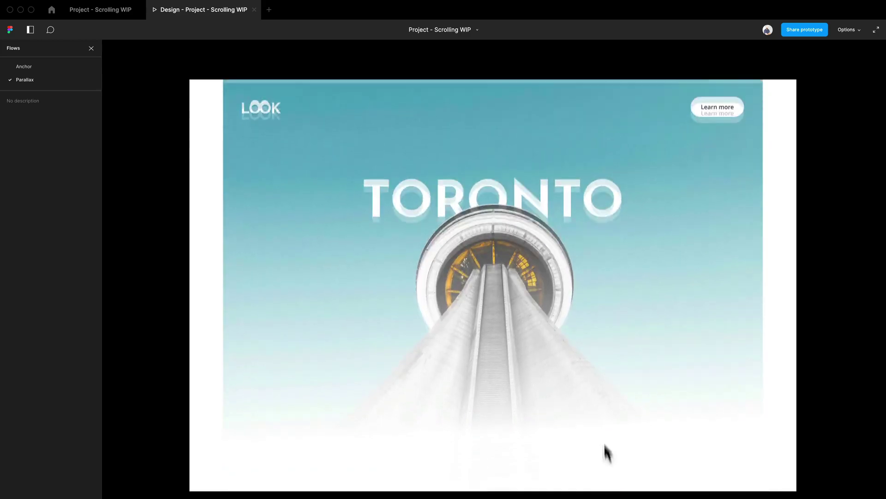
pyautogui.scroll(-5, 608, 323)
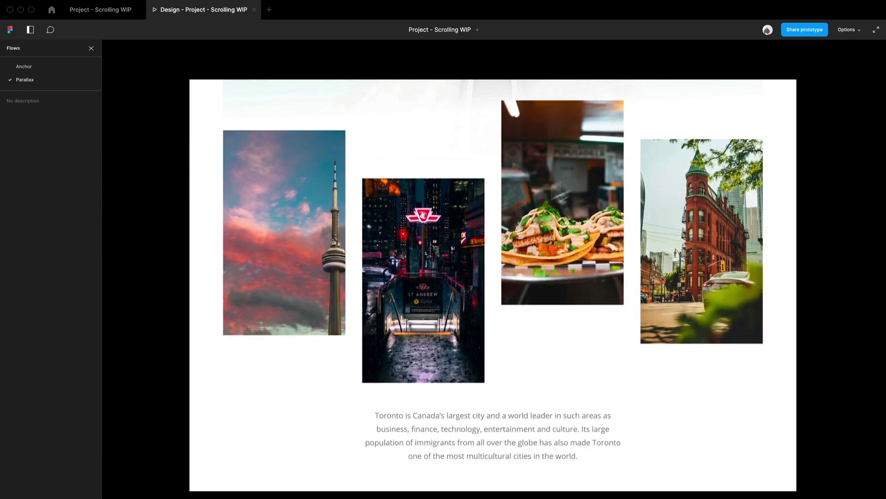
pyautogui.scroll(5, 525, 337)
pyautogui.scroll(-2, 536, 369)
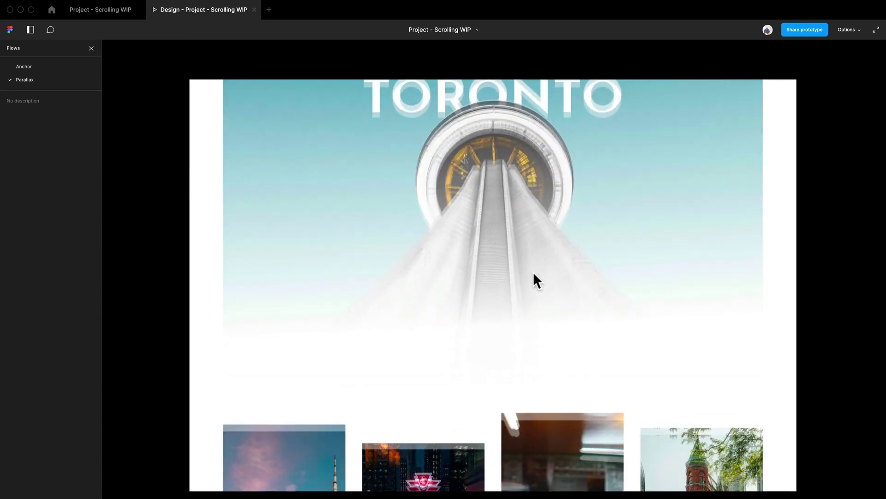
pyautogui.scroll(-5, 535, 279)
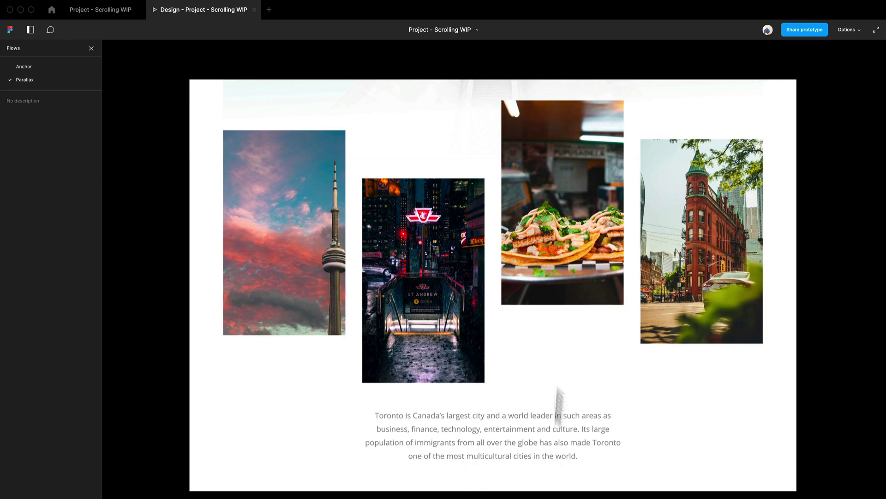
pyautogui.scroll(5, 564, 488)
pyautogui.scroll(-2, 558, 472)
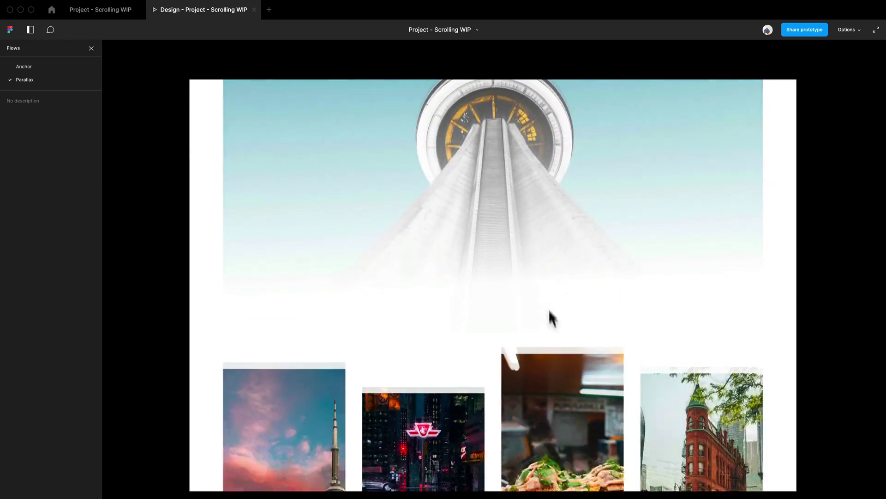
pyautogui.scroll(-3, 552, 319)
pyautogui.scroll(5, 595, 325)
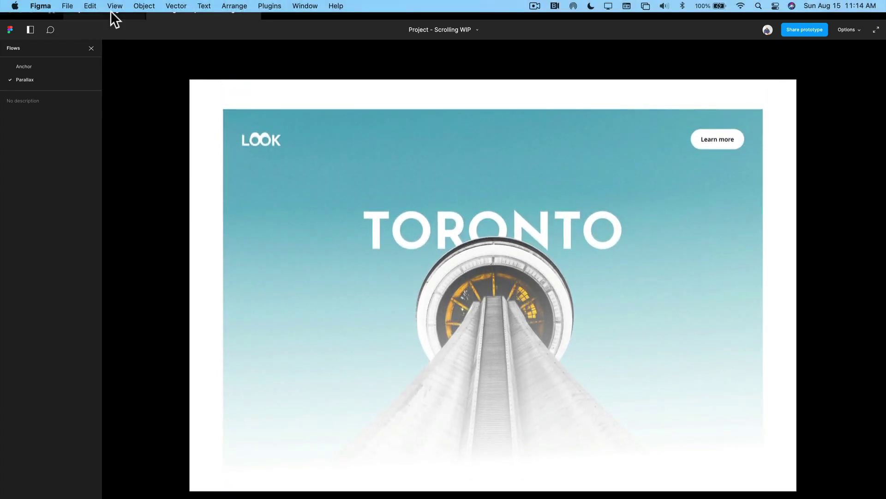
# Return to the design file and move all layers of the end frame down together until the hero section shows, with Sky at about Y 52.
pyautogui.click(111, 13)
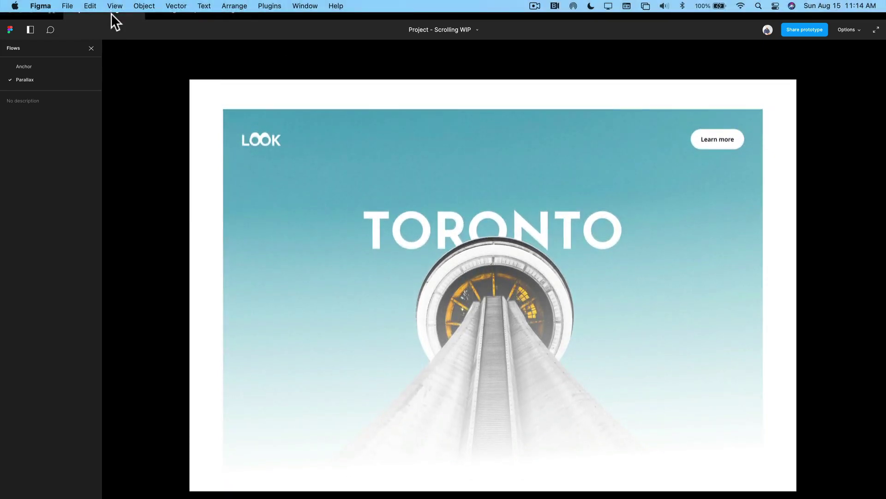
pyautogui.scroll(-2, 558, 315)
pyautogui.hscroll(4, 503, 372)
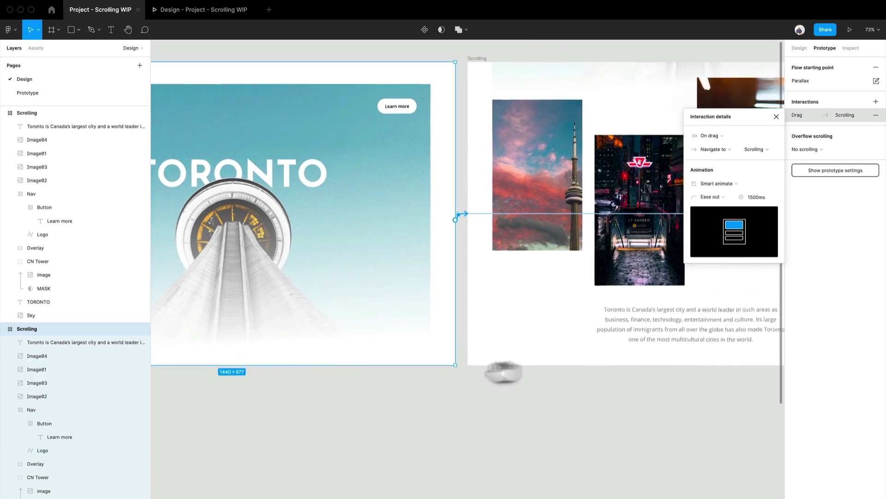
pyautogui.click(540, 417)
pyautogui.scroll(-2, 436, 369)
pyautogui.hscroll(3, 594, 388)
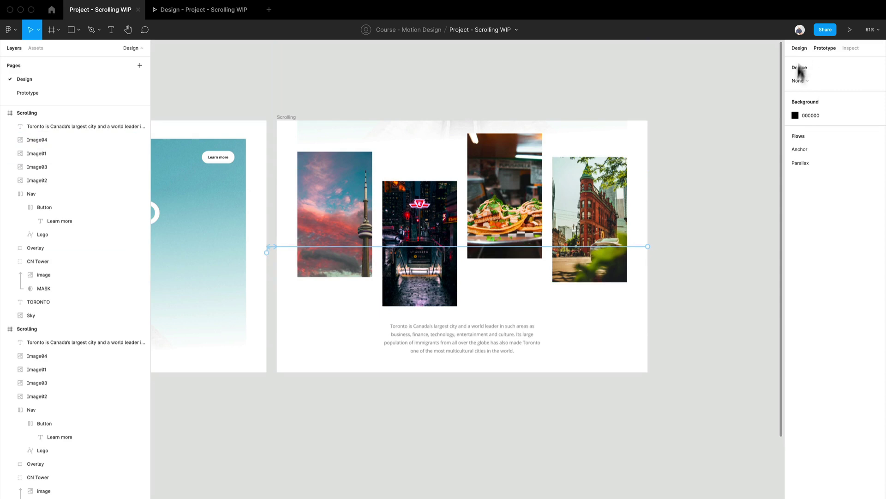
pyautogui.click(799, 48)
pyautogui.moveTo(586, 461); pyautogui.dragTo(283, 143)
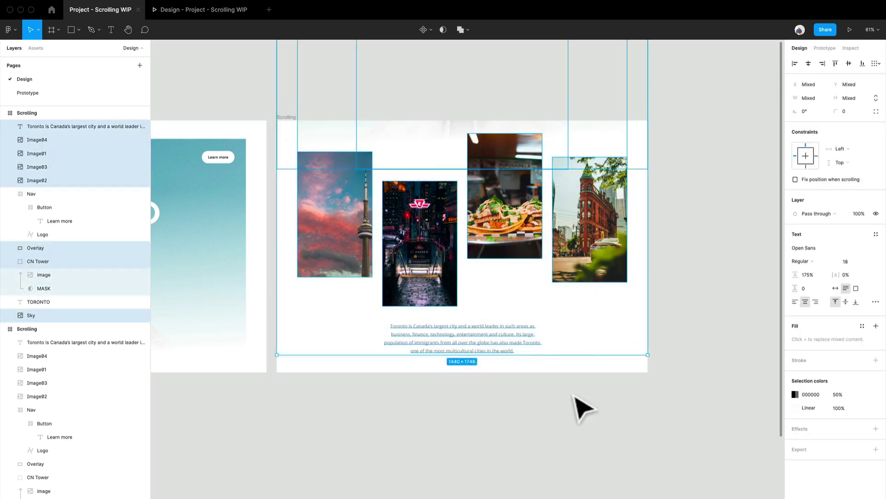
pyautogui.press('super+a')
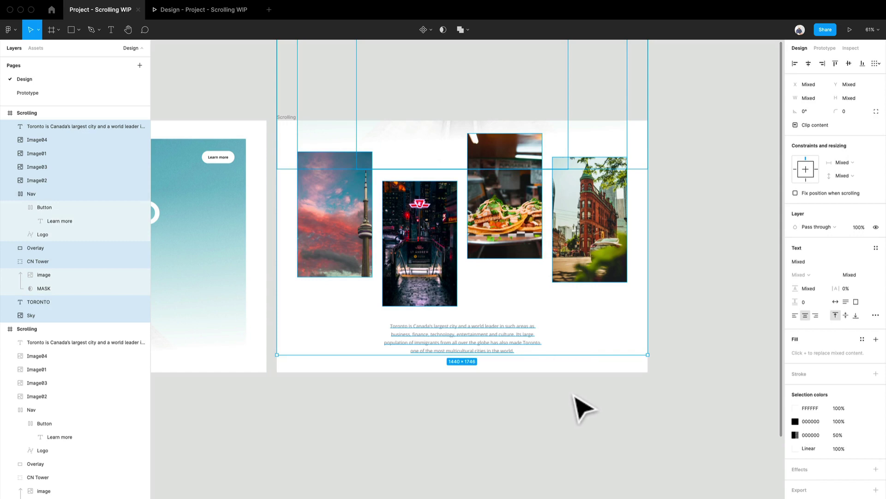
pyautogui.moveTo(534, 194); pyautogui.dragTo(521, 366)
pyautogui.moveTo(521, 242); pyautogui.dragTo(512, 271)
# Move the Nav bar of the end frame straight up until it lies completely above the frame.
pyautogui.click(325, 157)
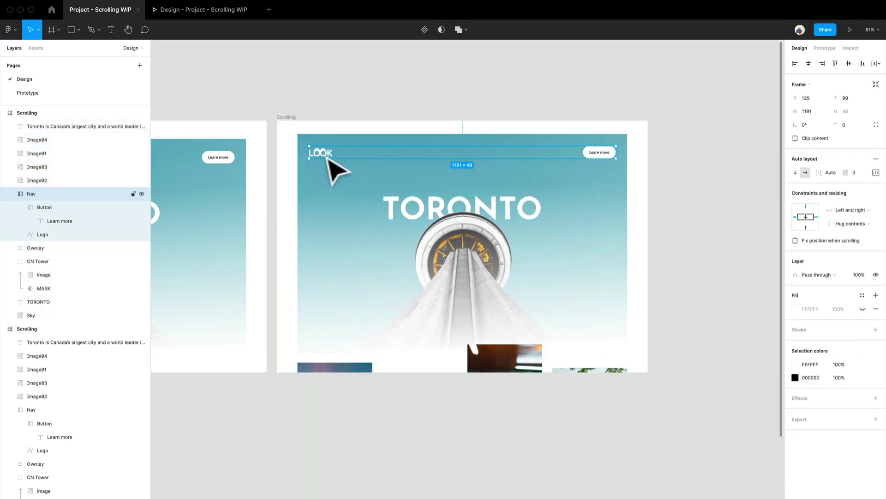
pyautogui.moveTo(328, 158); pyautogui.dragTo(328, 151)
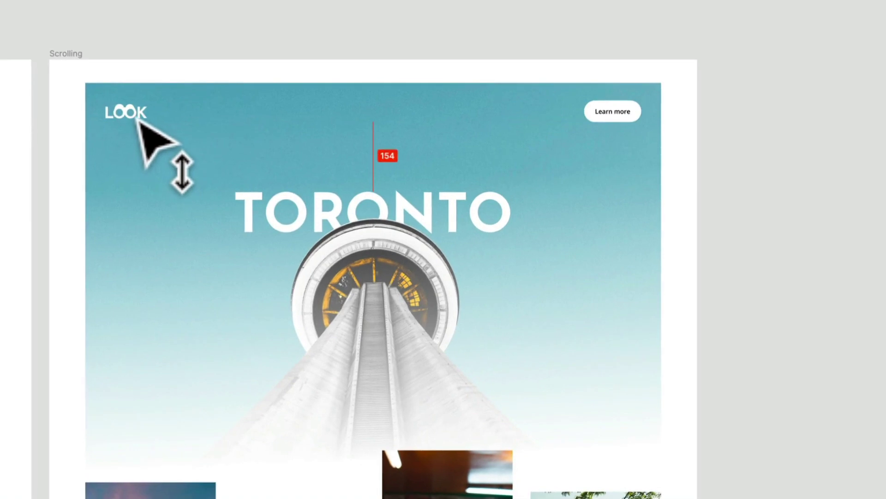
pyautogui.moveTo(137, 113); pyautogui.dragTo(137, 107)
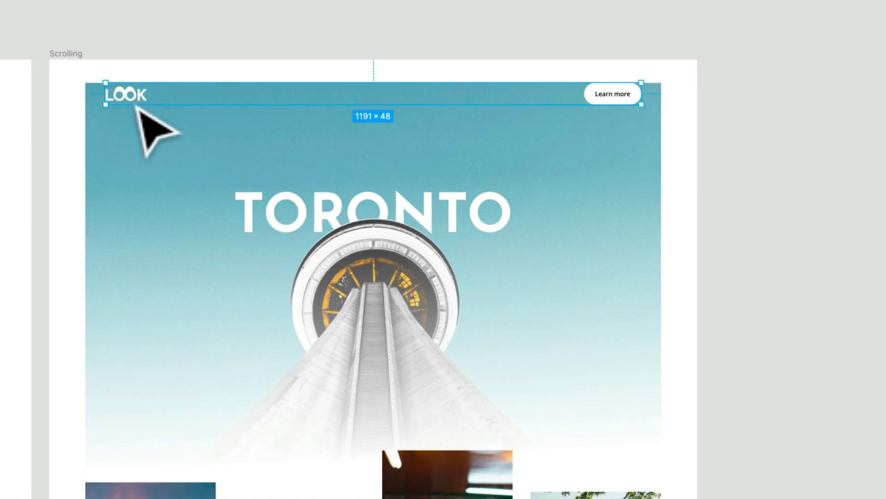
pyautogui.hotkey('shift', 'Up')
pyautogui.hotkey('shift', 'Up')
pyautogui.hotkey('shift', 'Up')
pyautogui.hotkey('shift', 'Up')
pyautogui.hotkey('shift', 'Up')
pyautogui.hotkey('shift', 'Up')
pyautogui.hotkey('shift', 'Up')
pyautogui.hotkey('shift', 'Up')
pyautogui.hotkey('shift', 'Up')
pyautogui.hotkey('shift', 'Up')
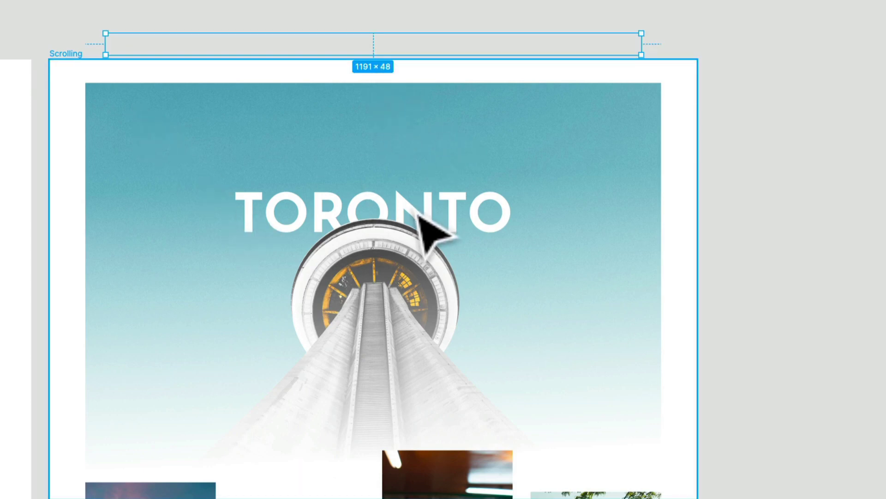
# Move the TORONTO title in the end frame down behind the CN Tower to Y 533.
pyautogui.click(418, 212)
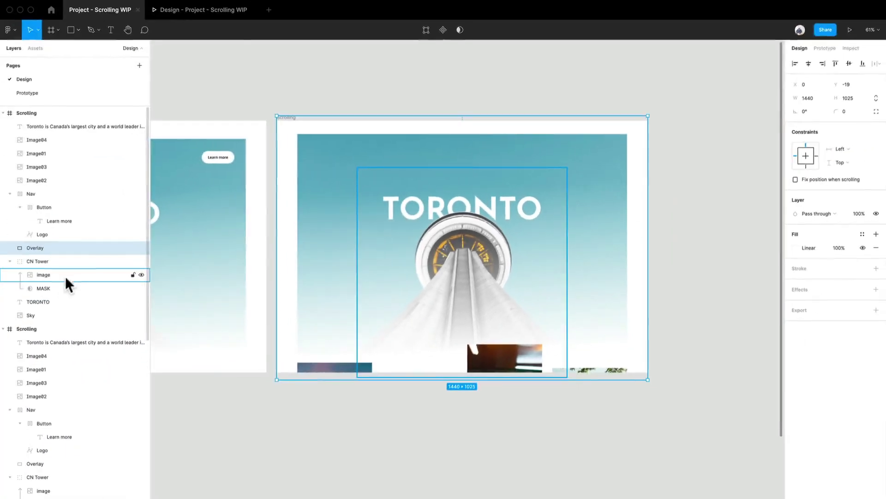
pyautogui.click(48, 301)
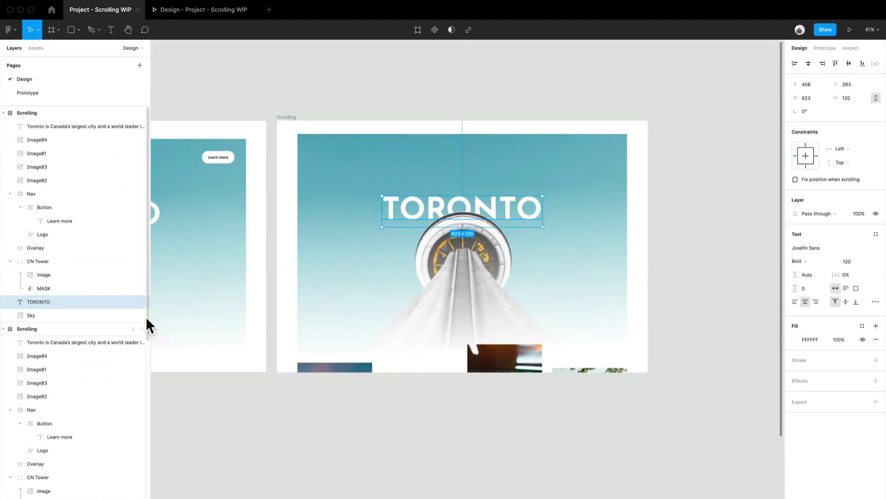
pyautogui.hotkey('shift', 'Down')
pyautogui.hotkey('shift', 'Down')
pyautogui.hotkey('shift', 'Down')
pyautogui.hotkey('shift', 'Down')
pyautogui.hotkey('shift', 'Down')
pyautogui.hotkey('shift', 'Down')
pyautogui.hotkey('shift', 'Down')
pyautogui.hotkey('shift', 'Down')
pyautogui.hotkey('shift', 'Down')
pyautogui.hotkey('shift', 'Down')
pyautogui.hotkey('shift', 'Down')
pyautogui.hotkey('shift', 'Down')
pyautogui.hotkey('shift', 'Down')
pyautogui.hotkey('shift', 'Down')
pyautogui.hotkey('shift', 'Down')
pyautogui.hotkey('shift', 'Down')
pyautogui.hotkey('shift', 'Down')
pyautogui.hotkey('shift', 'Down')
pyautogui.hotkey('shift', 'Down')
pyautogui.hotkey('shift', 'Down')
pyautogui.hotkey('shift', 'Down')
pyautogui.hotkey('shift', 'Down')
pyautogui.hotkey('shift', 'Down')
pyautogui.hotkey('shift', 'Down')
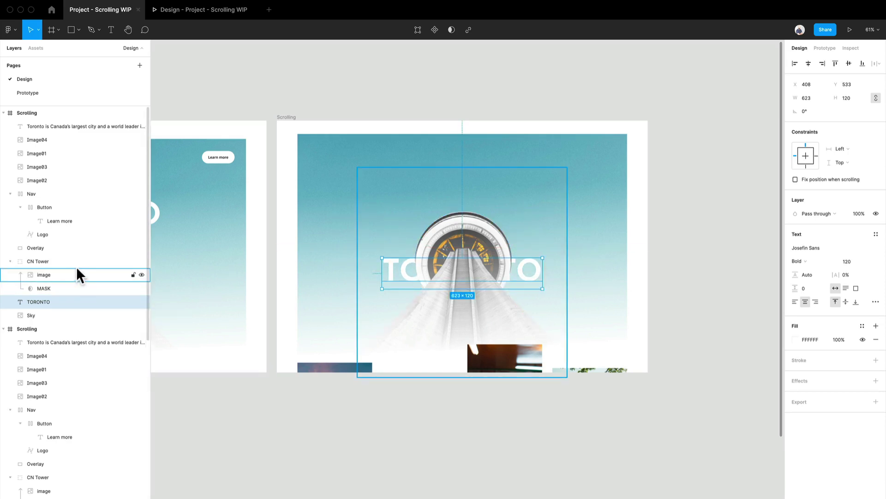
# Move the CN Tower group and the Overlay in the end frame up 30 px.
pyautogui.click(53, 261)
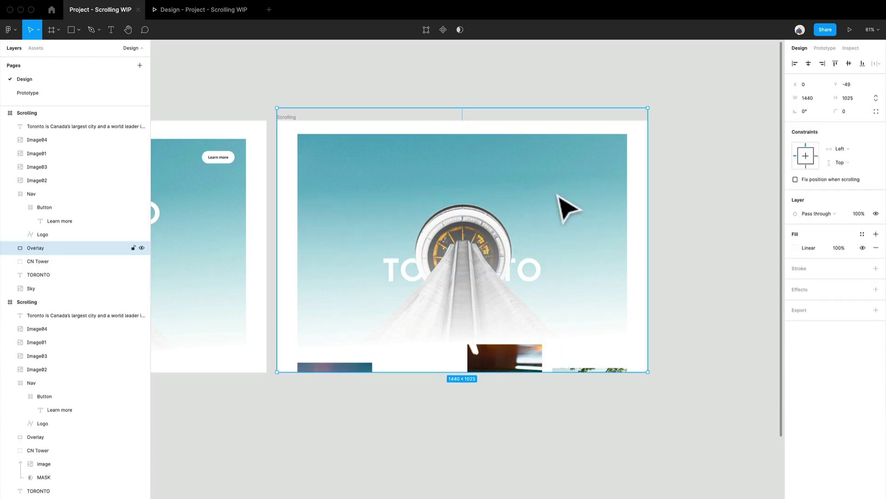
pyautogui.press('Escape')
pyautogui.click(559, 261)
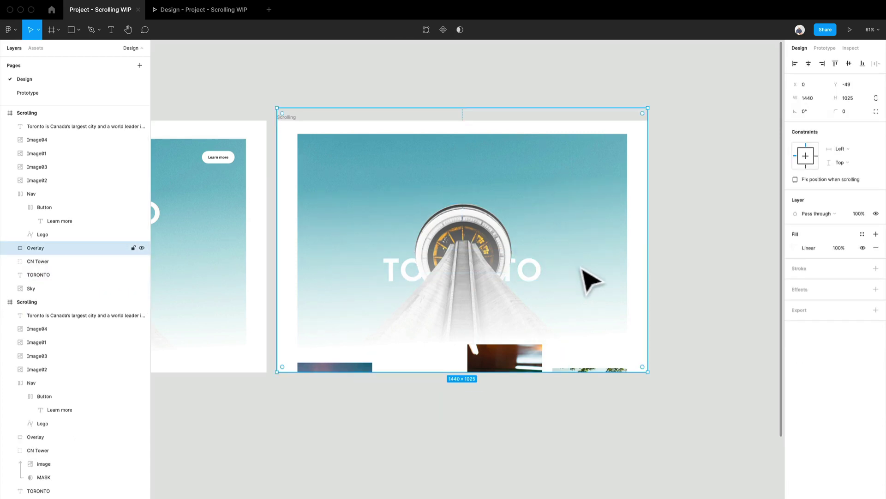
# Move the Overlay, CN Tower, TORONTO and Sky layers of the end frame up together so the sky's upper edge passes the frame's edge.
pyautogui.click(77, 261)
pyautogui.click(60, 248)
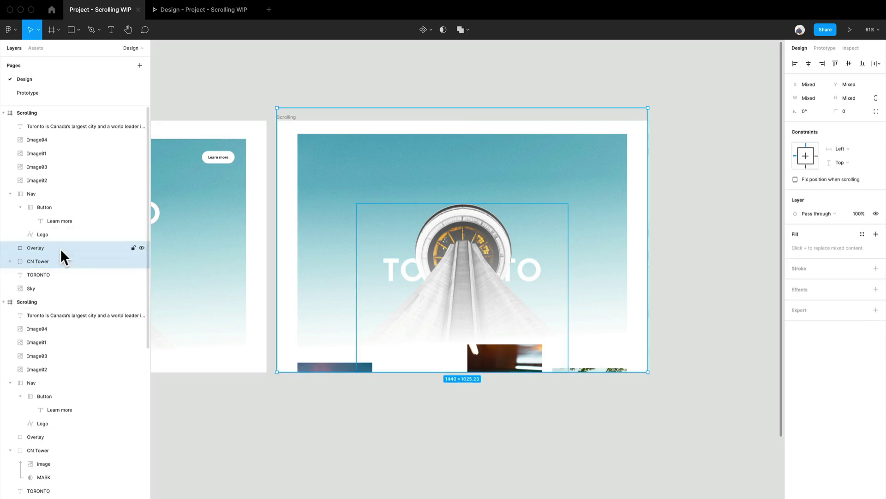
pyautogui.click(38, 287)
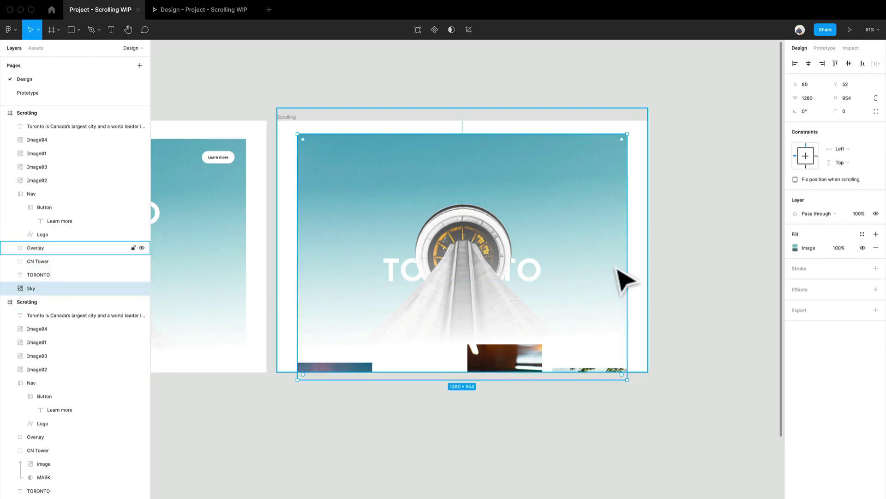
pyautogui.keyDown('shift'); pyautogui.click(69, 247); pyautogui.keyUp('shift')
pyautogui.moveTo(557, 287); pyautogui.dragTo(563, 265)
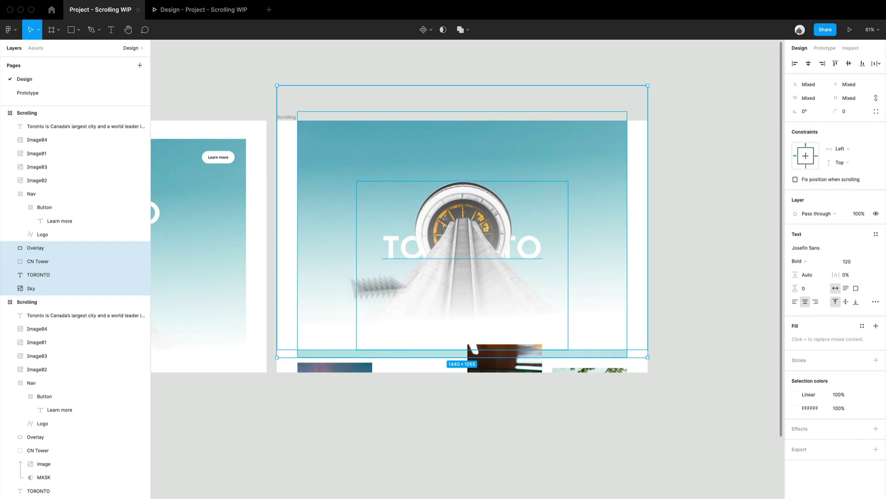
# Move only the Overlay of the end frame down to Y -106 so it covers the sky's lower edge.
pyautogui.click(43, 249)
pyautogui.press('Down')
pyautogui.press('Down')
pyautogui.press('Down')
pyautogui.press('Down')
pyautogui.press('Down')
pyautogui.press('Down')
pyautogui.press('Down')
pyautogui.press('Down')
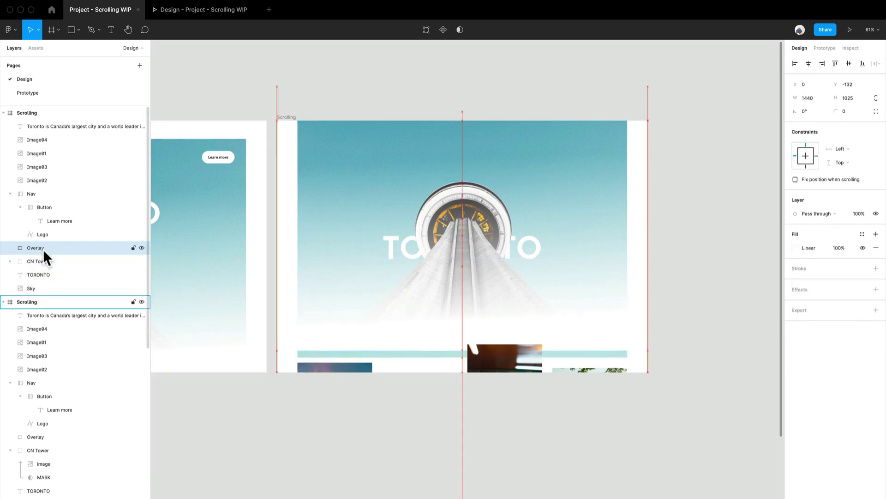
pyautogui.press('Down')
pyautogui.press('Down')
pyautogui.press('Down')
pyautogui.press('Down')
pyautogui.press('Down')
pyautogui.press('Down')
pyautogui.press('Down')
pyautogui.press('Down')
pyautogui.press('Down')
pyautogui.press('Down')
pyautogui.press('Down')
pyautogui.press('Down')
pyautogui.press('Down')
pyautogui.press('Down')
pyautogui.press('Down')
pyautogui.press('Down')
pyautogui.press('Down')
pyautogui.press('Down')
pyautogui.press('Down')
pyautogui.press('Down')
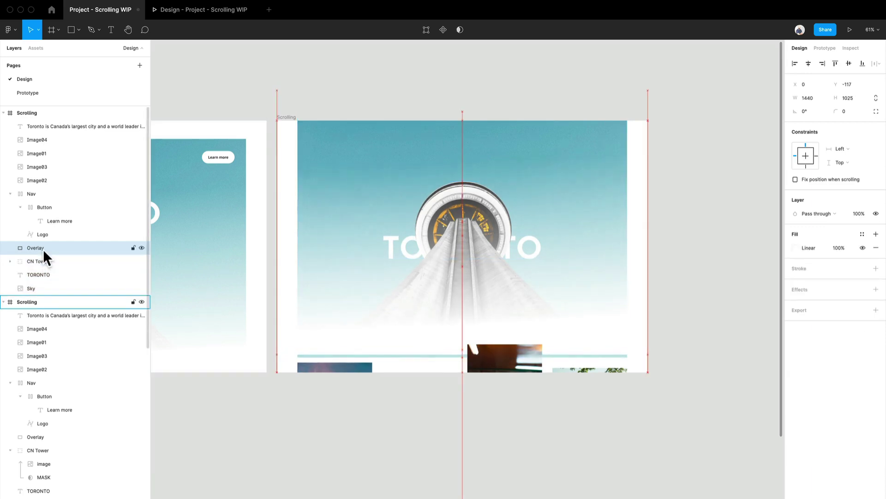
pyautogui.press('Up')
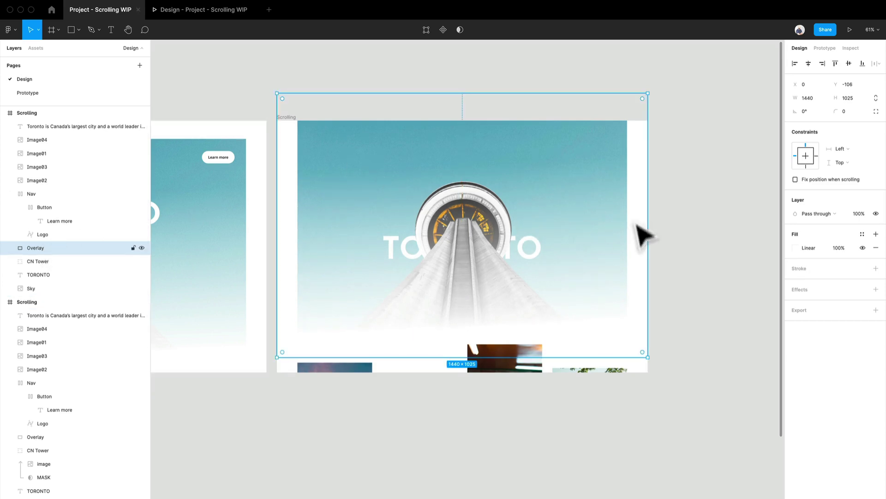
# Move all layers of the end frame straight up together until the four images and the Toronto paragraph lie inside the frame.
pyautogui.click(712, 267)
pyautogui.scroll(-2, 714, 270)
pyautogui.click(607, 188)
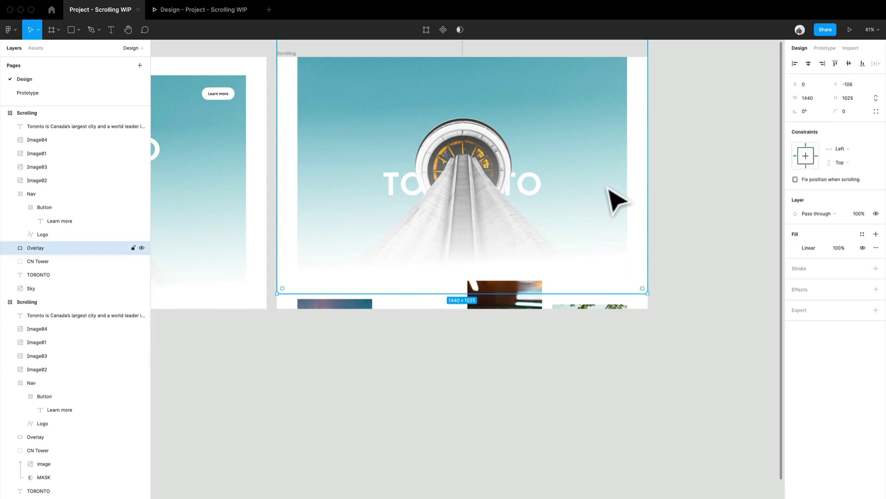
pyautogui.press('super+a')
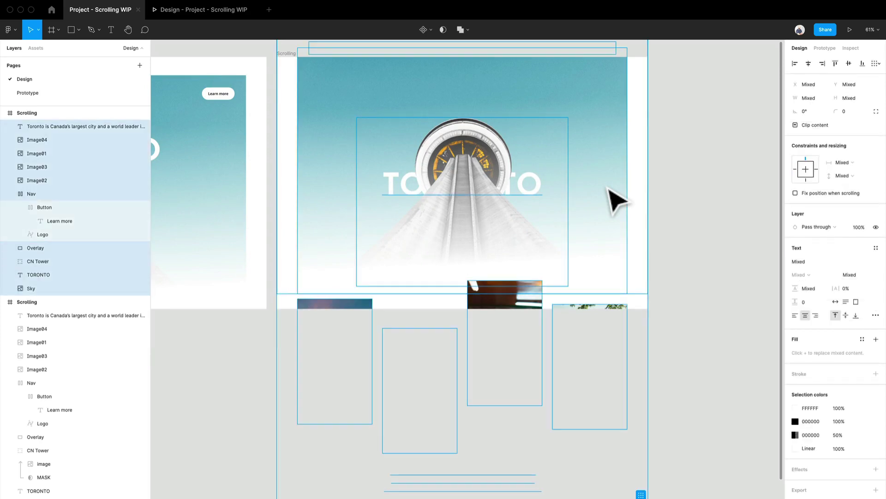
pyautogui.moveTo(562, 253); pyautogui.dragTo(533, 81)
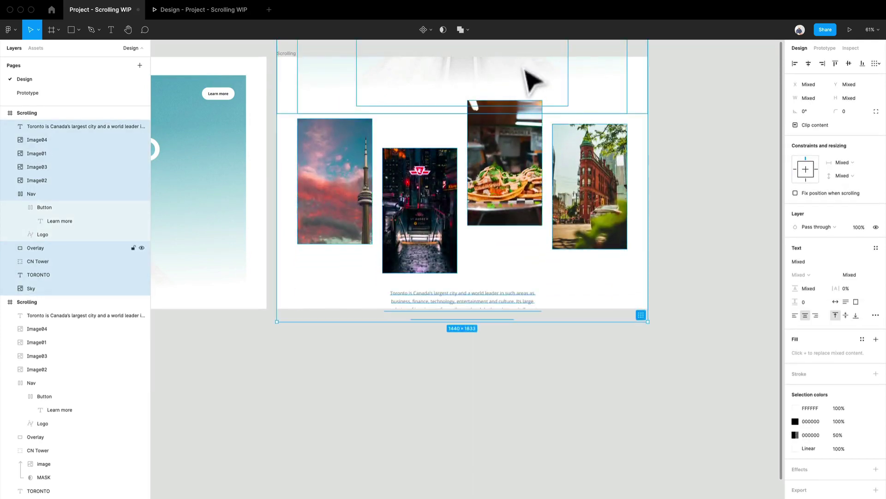
pyautogui.moveTo(576, 204); pyautogui.dragTo(576, 182)
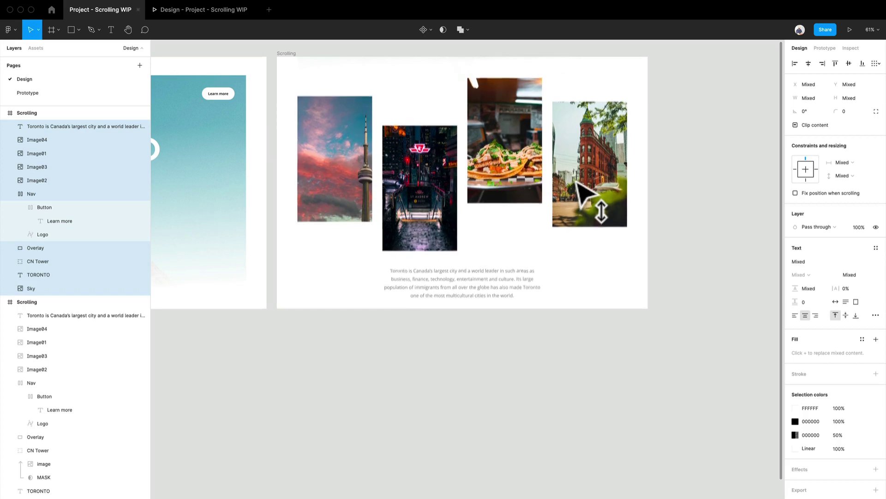
pyautogui.hotkey('shift', 'Up')
pyautogui.hotkey('shift', 'Up')
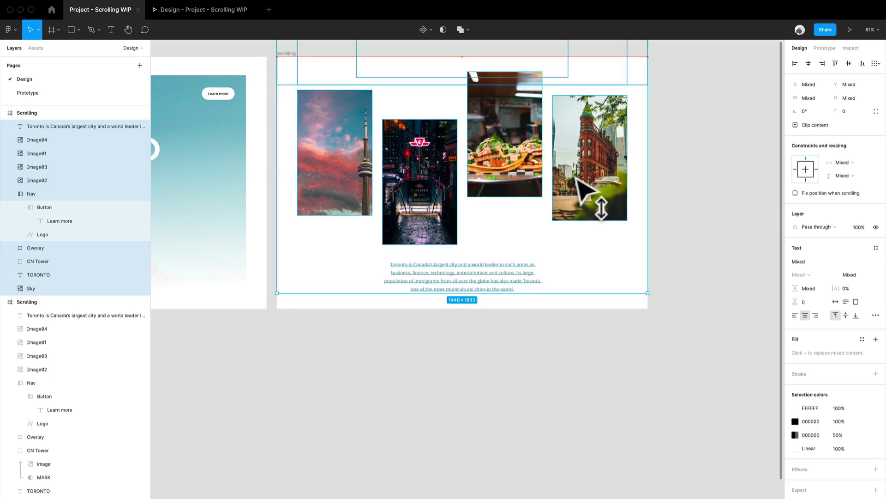
pyautogui.click(625, 392)
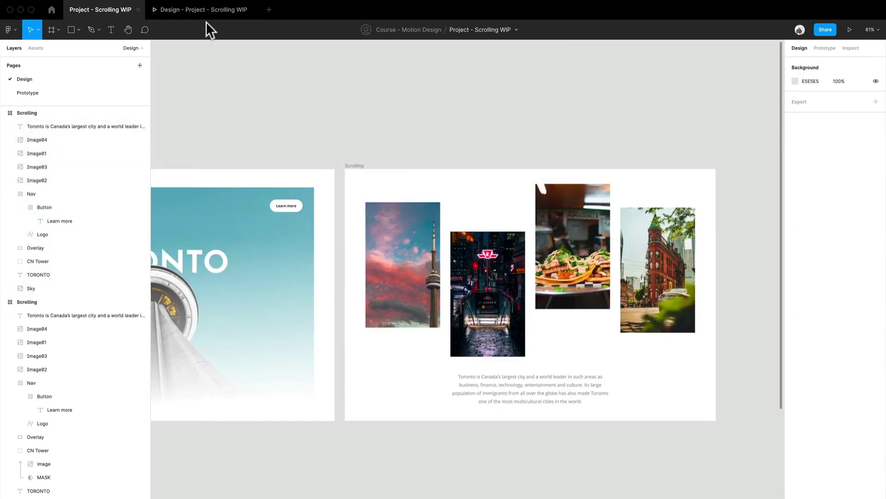
# Play the Parallax flow in both directions repeatedly to check how the title, tower, sky and images move against each other.
pyautogui.click(209, 15)
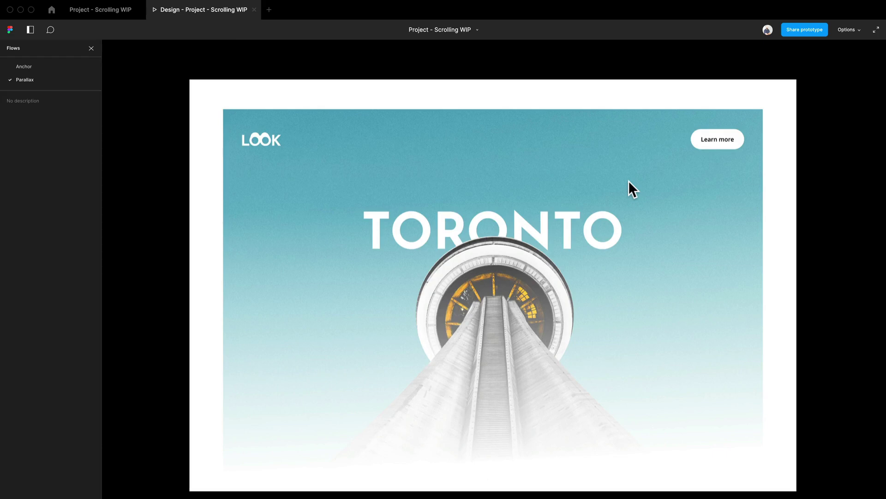
pyautogui.scroll(-5, 623, 349)
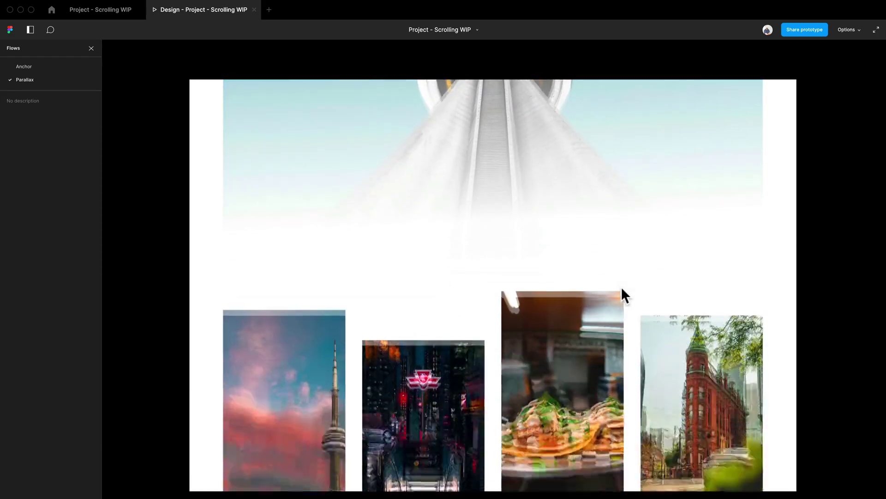
pyautogui.scroll(-3, 622, 286)
pyautogui.scroll(5, 628, 392)
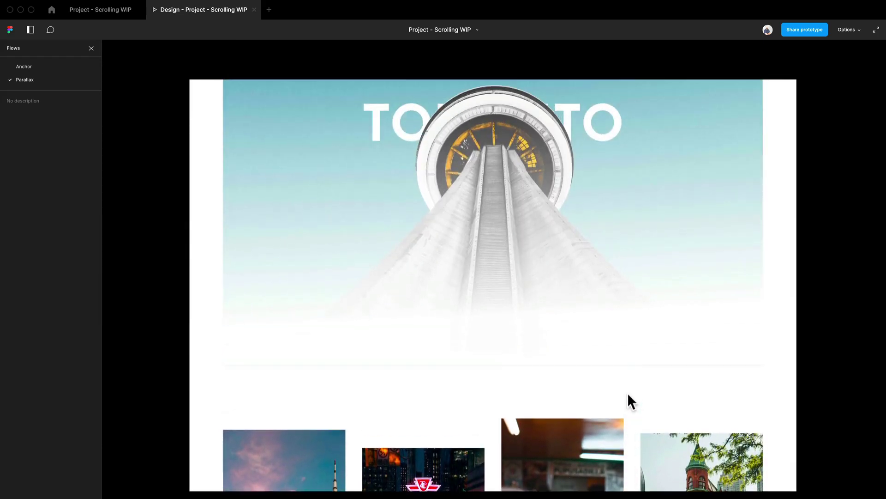
pyautogui.scroll(3, 627, 393)
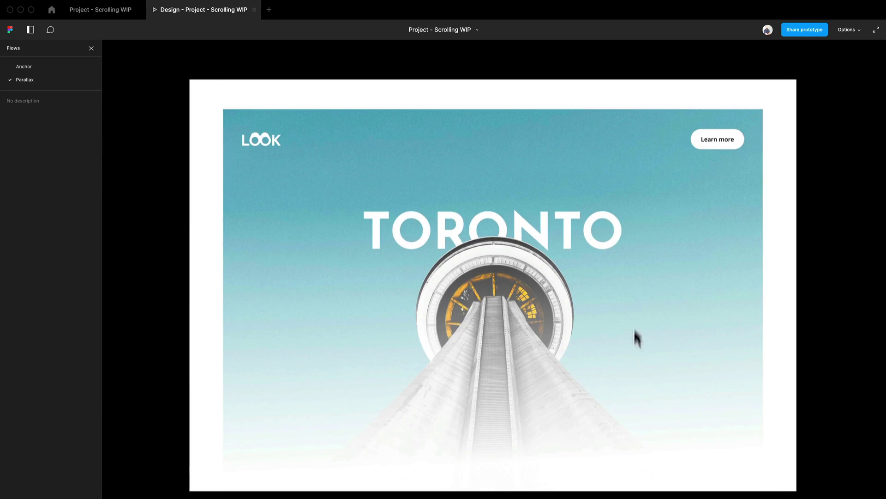
pyautogui.scroll(-5, 637, 339)
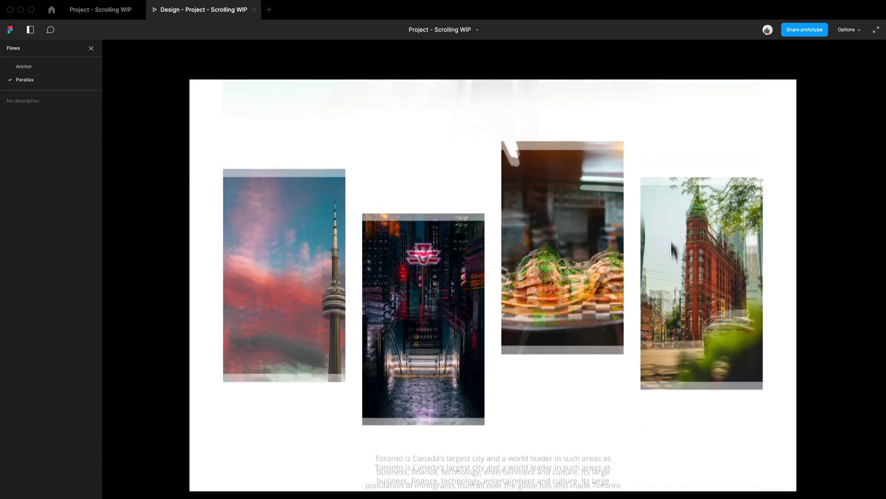
pyautogui.scroll(5, 727, 388)
pyautogui.scroll(-1, 663, 431)
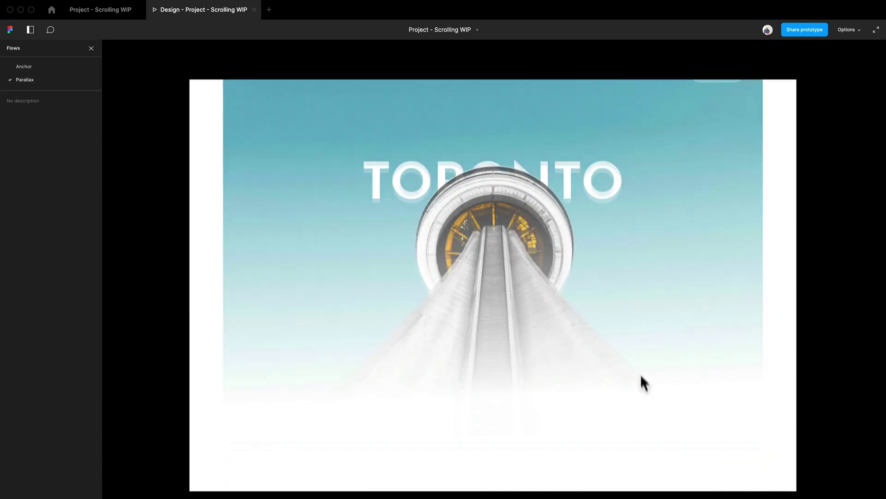
pyautogui.scroll(-5, 645, 297)
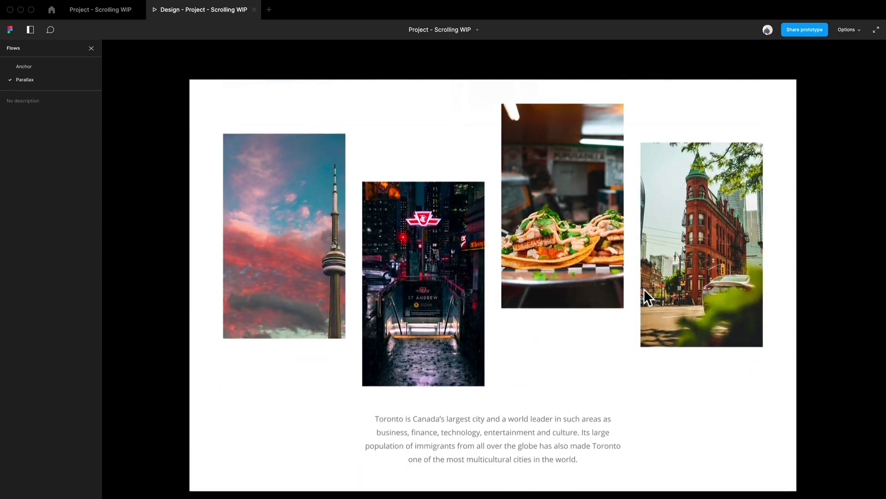
pyautogui.scroll(5, 645, 284)
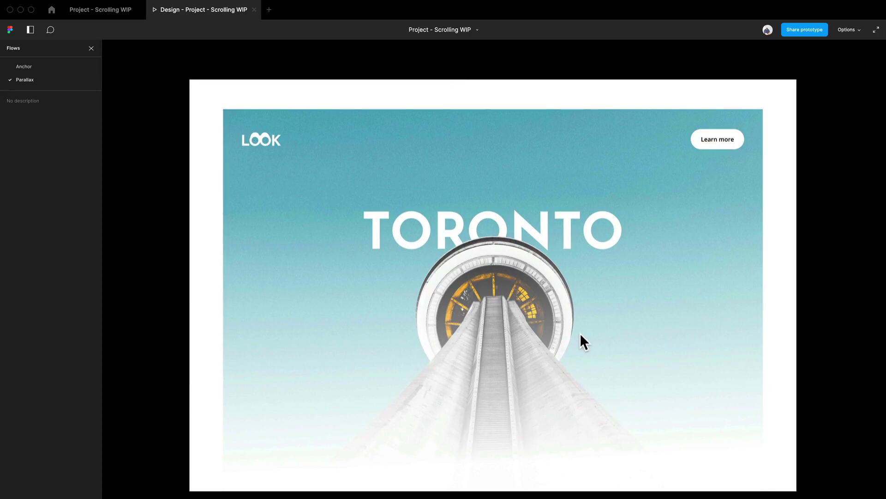
pyautogui.scroll(-5, 580, 333)
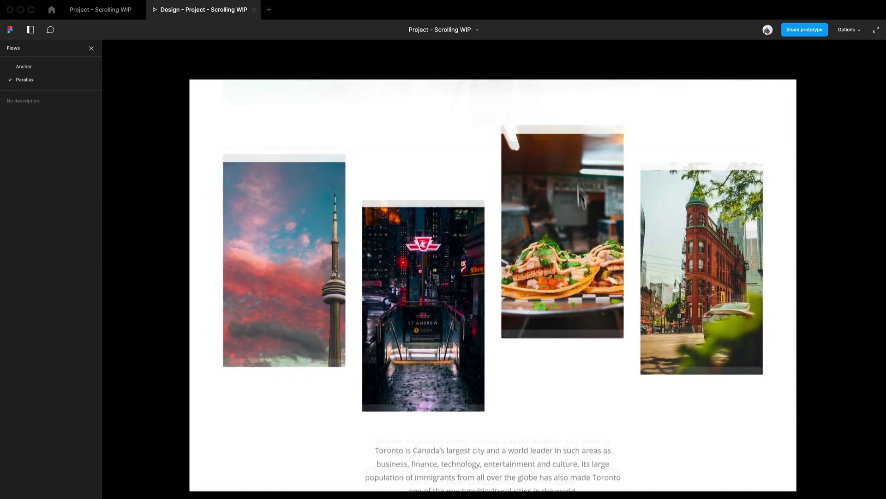
pyautogui.scroll(5, 588, 384)
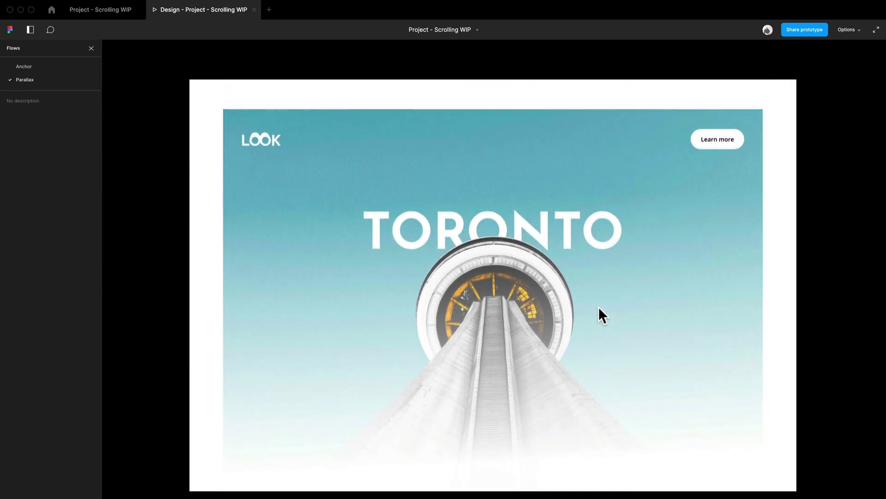
pyautogui.scroll(-5, 599, 307)
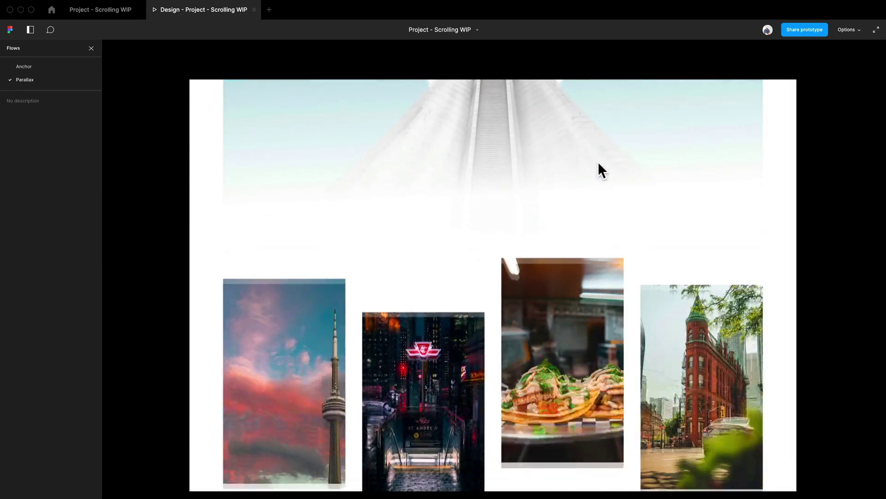
pyautogui.scroll(5, 612, 183)
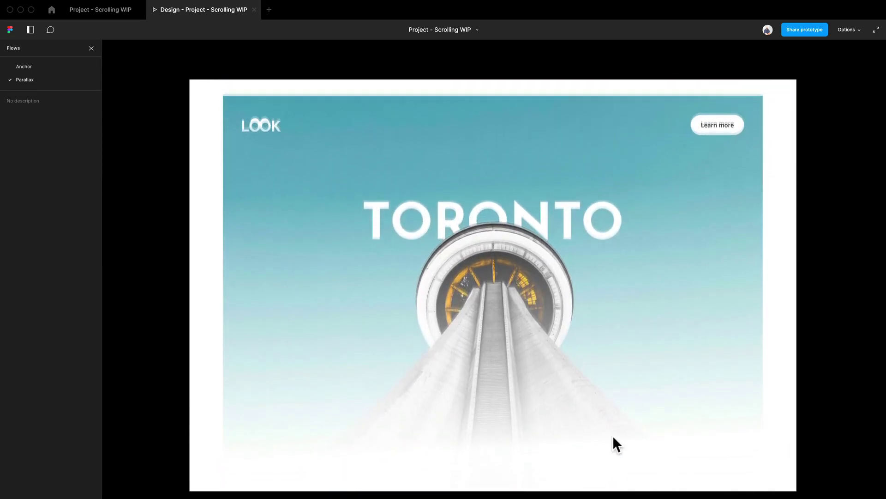
pyautogui.scroll(-2, 614, 439)
pyautogui.scroll(-4, 661, 192)
pyautogui.scroll(5, 707, 462)
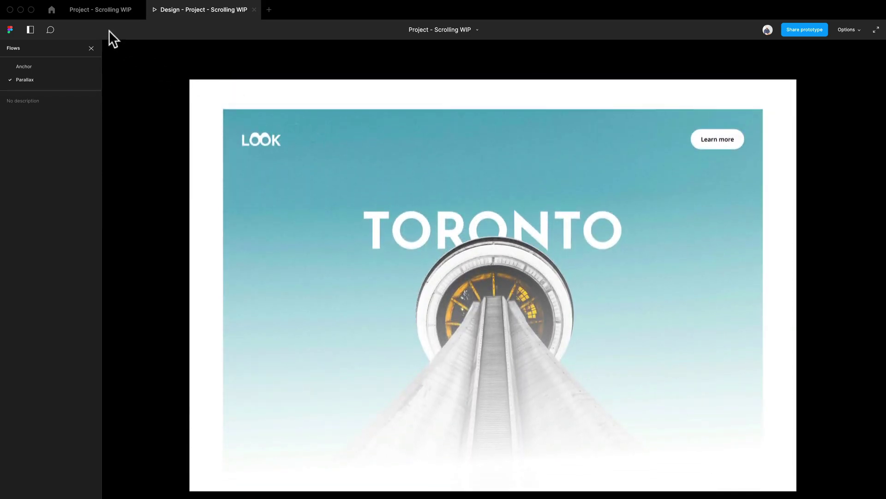
# Bring all layers of the end frame back down to expose the hero section, and lower its Nav bar to Y 394.
pyautogui.click(110, 15)
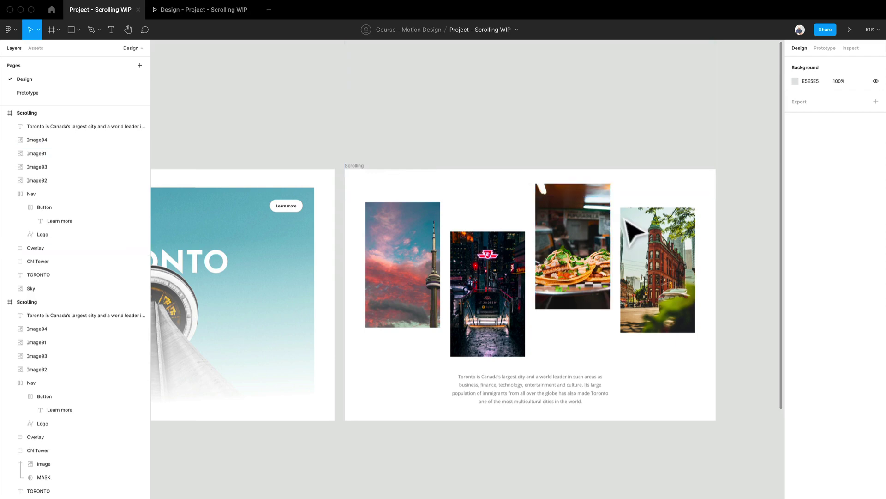
pyautogui.click(603, 232)
pyautogui.hotkey('ctrl', 'a')
pyautogui.moveTo(604, 231); pyautogui.dragTo(632, 333)
pyautogui.moveTo(649, 224); pyautogui.dragTo(673, 267)
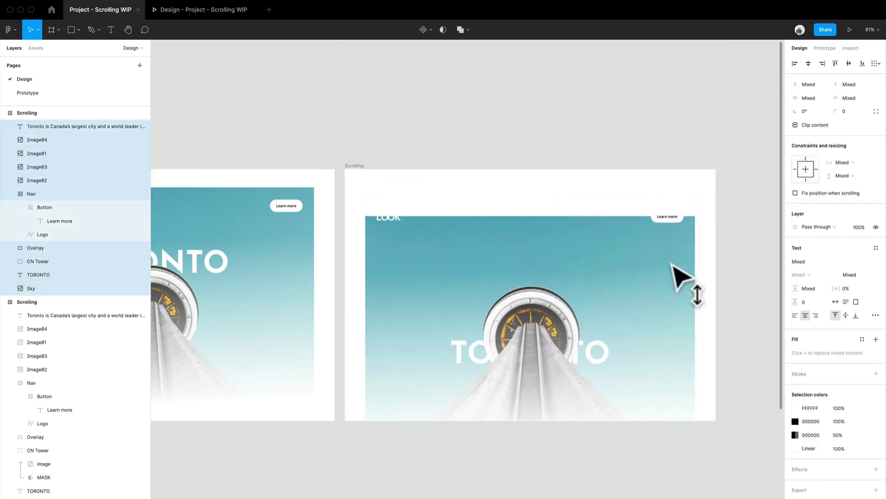
pyautogui.click(678, 227)
pyautogui.moveTo(679, 229); pyautogui.dragTo(679, 285)
# Move all layers of the end frame back up together so the four images and paragraph fill the frame.
pyautogui.scroll(-5, 679, 295)
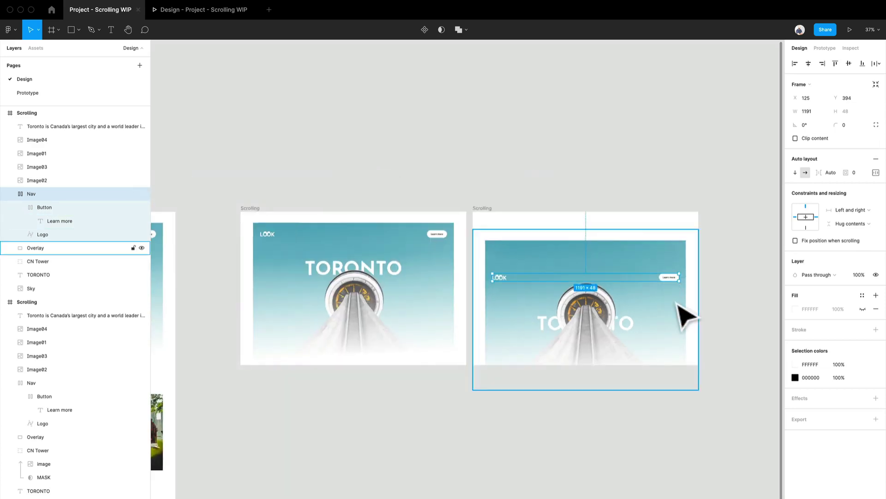
pyautogui.press('super+a')
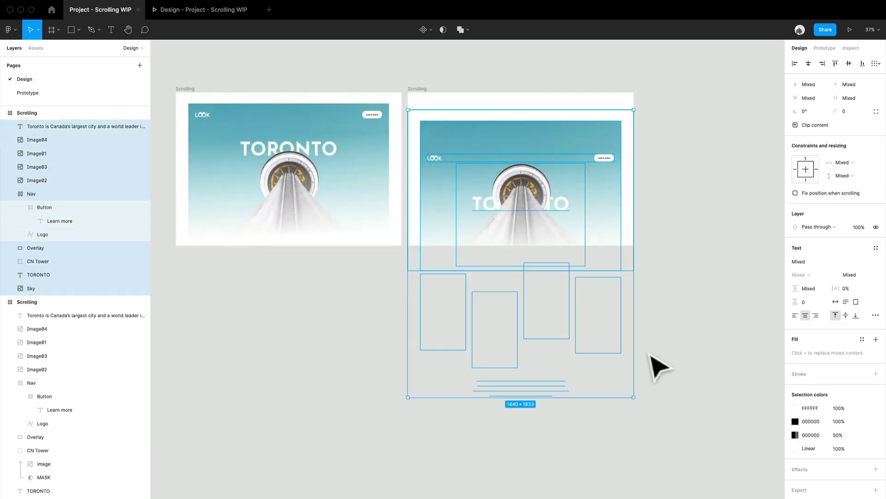
pyautogui.moveTo(616, 328); pyautogui.dragTo(589, 157)
# Replay the Parallax flow between the start and end frames to examine the Nav bar's motion and the finished parallax scroll.
pyautogui.click(214, 11)
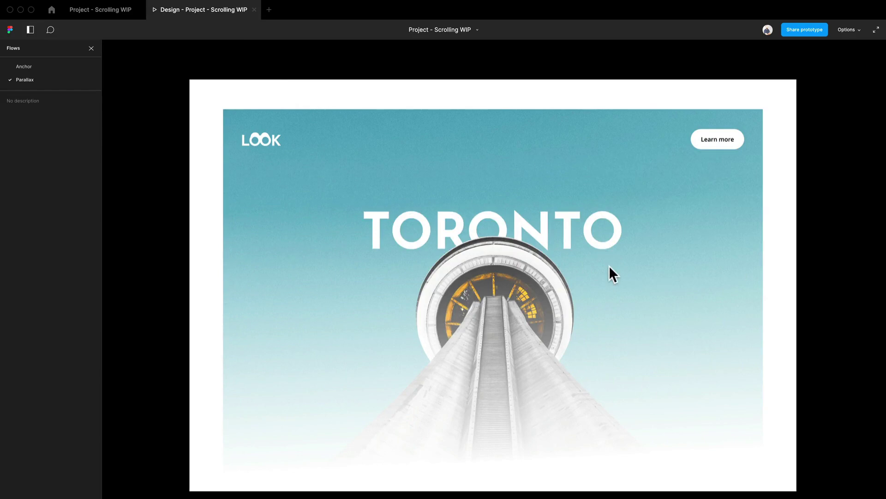
pyautogui.scroll(-10, 610, 264)
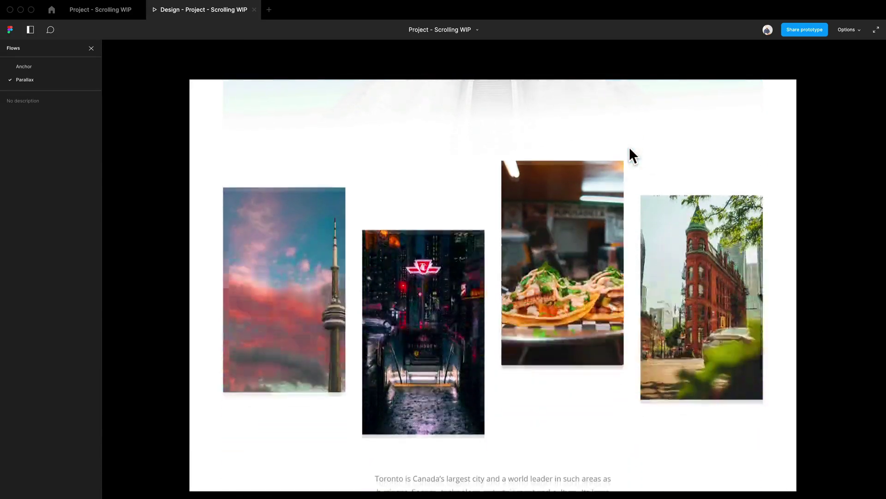
pyautogui.scroll(10, 664, 356)
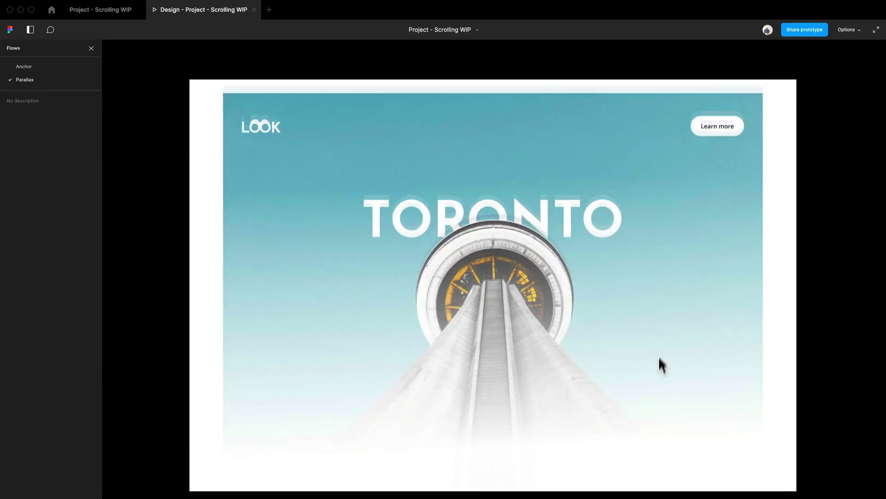
pyautogui.scroll(-5, 664, 314)
pyautogui.scroll(-3, 674, 259)
pyautogui.scroll(6, 678, 384)
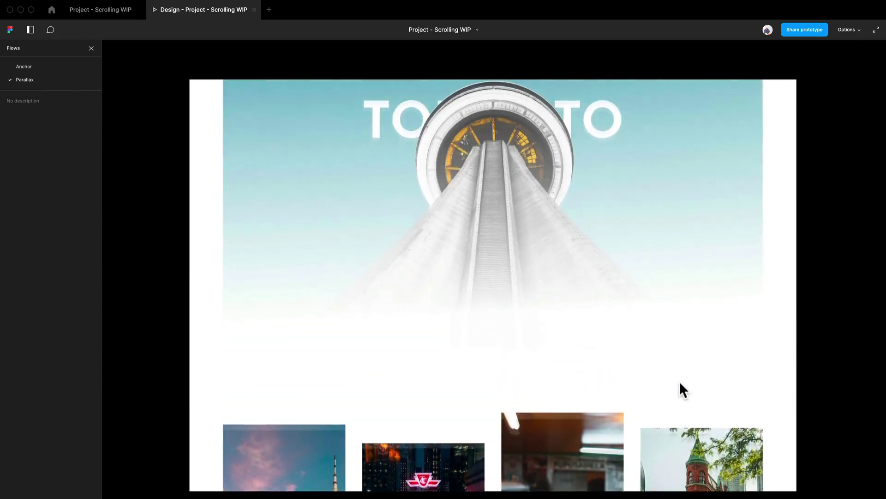
pyautogui.scroll(2, 676, 350)
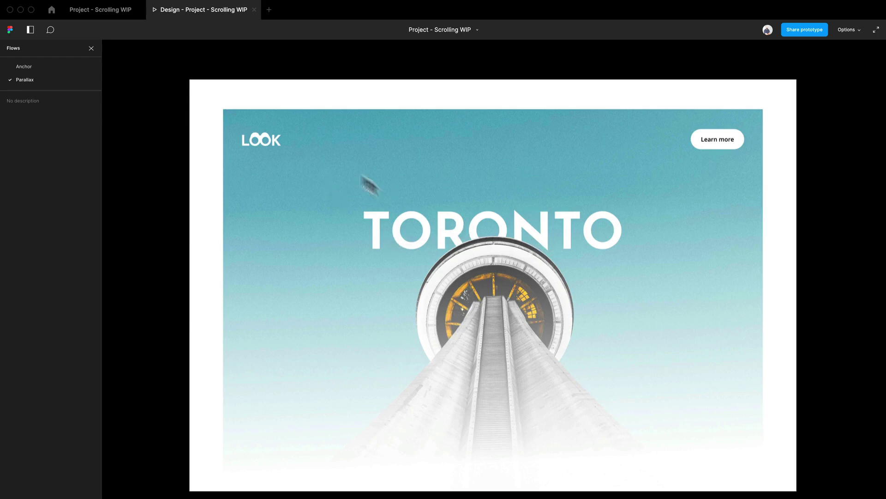
pyautogui.scroll(-10, 705, 240)
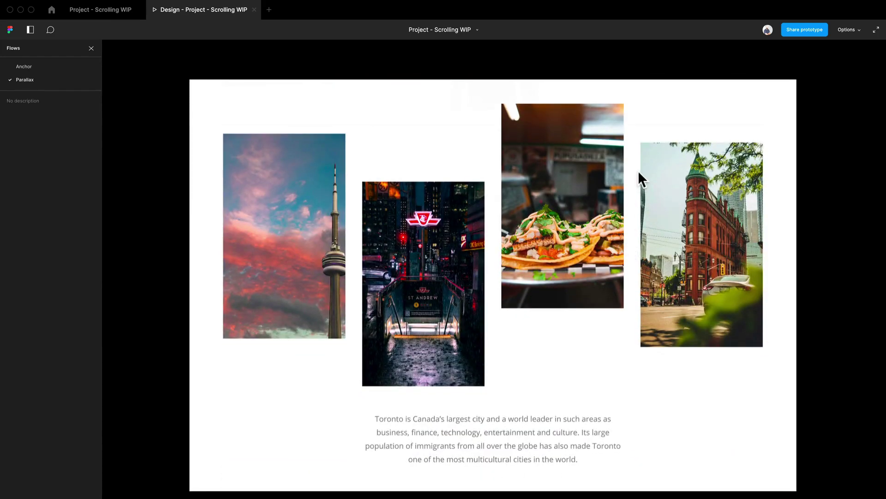
pyautogui.scroll(4, 635, 300)
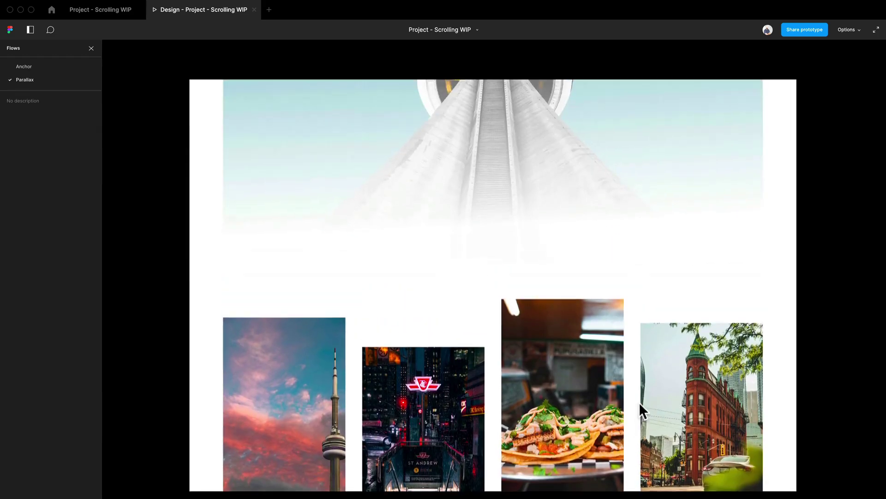
pyautogui.scroll(6, 639, 403)
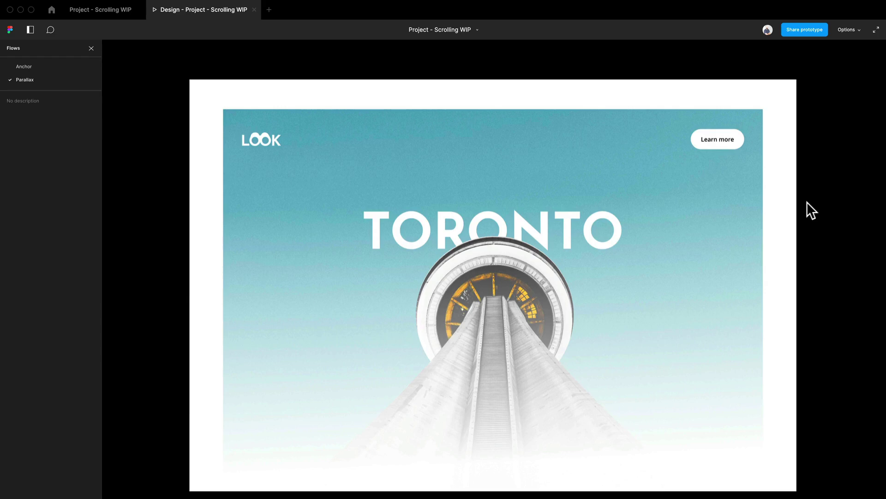
pyautogui.scroll(-10, 722, 200)
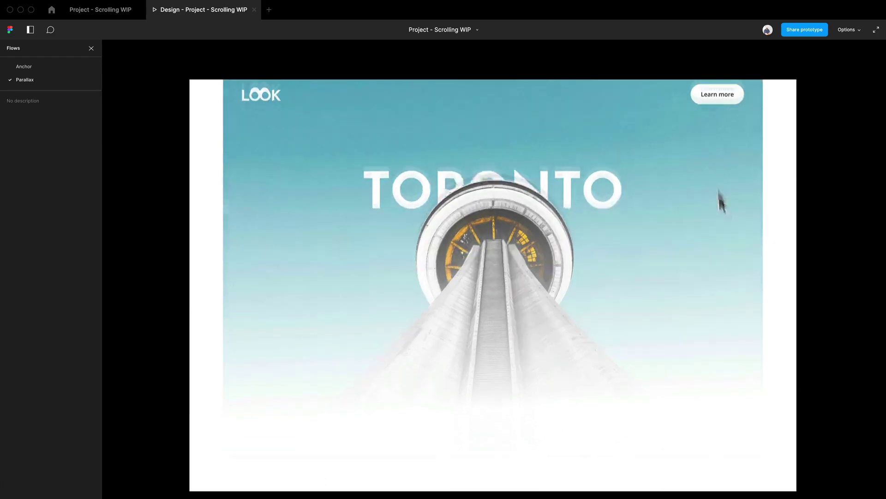
pyautogui.scroll(-2, 739, 168)
pyautogui.scroll(10, 789, 185)
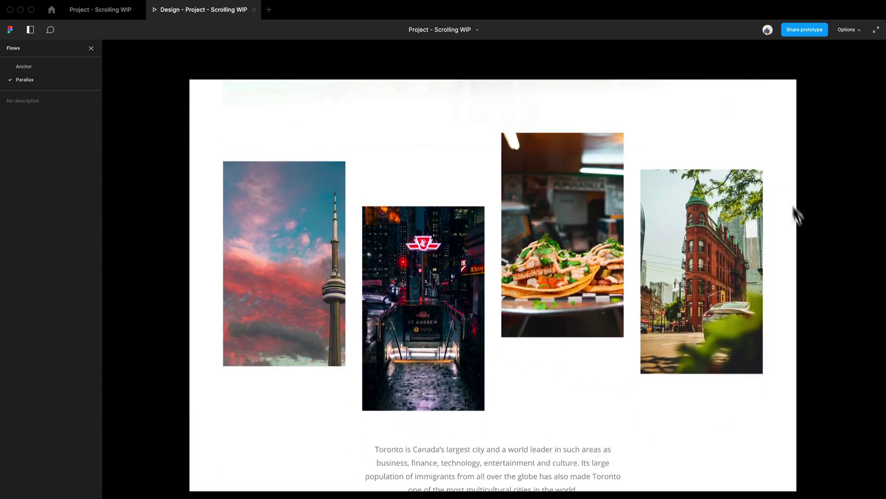